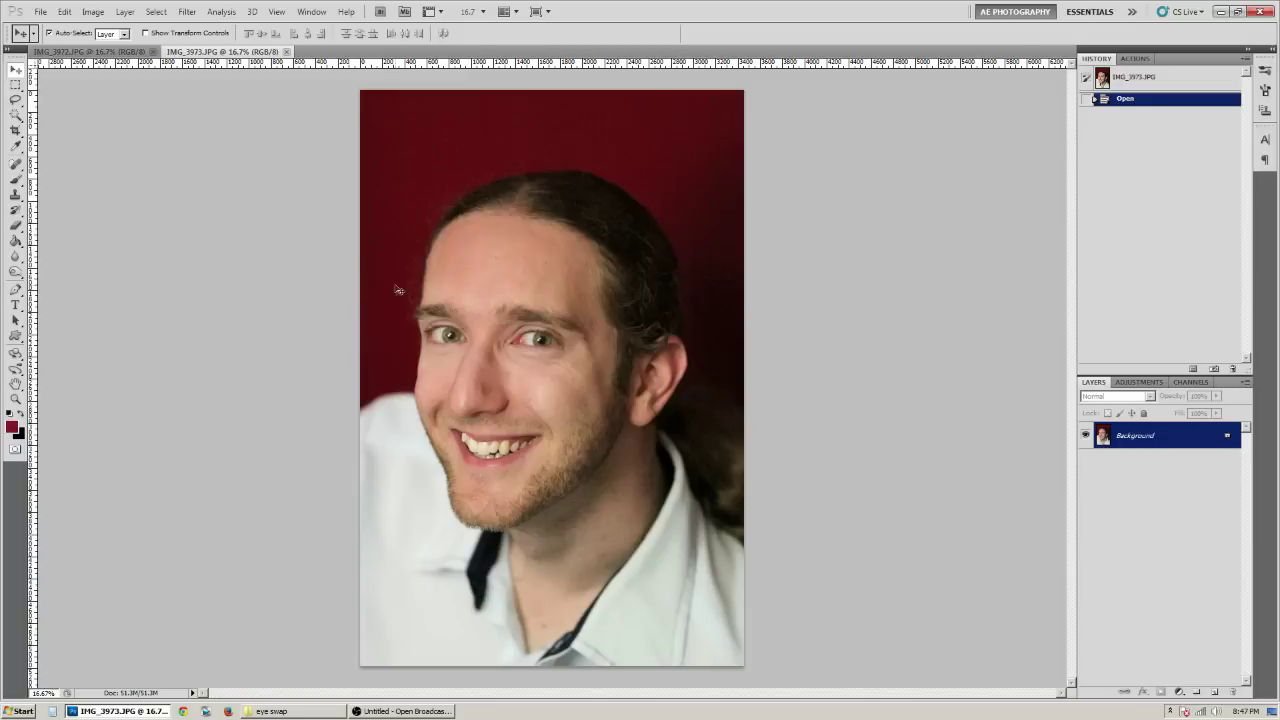
Step: Compare the blinking-eye photo IMG_3972 with the open-eyed IMG_3973, ending on IMG_3973
click(118, 51)
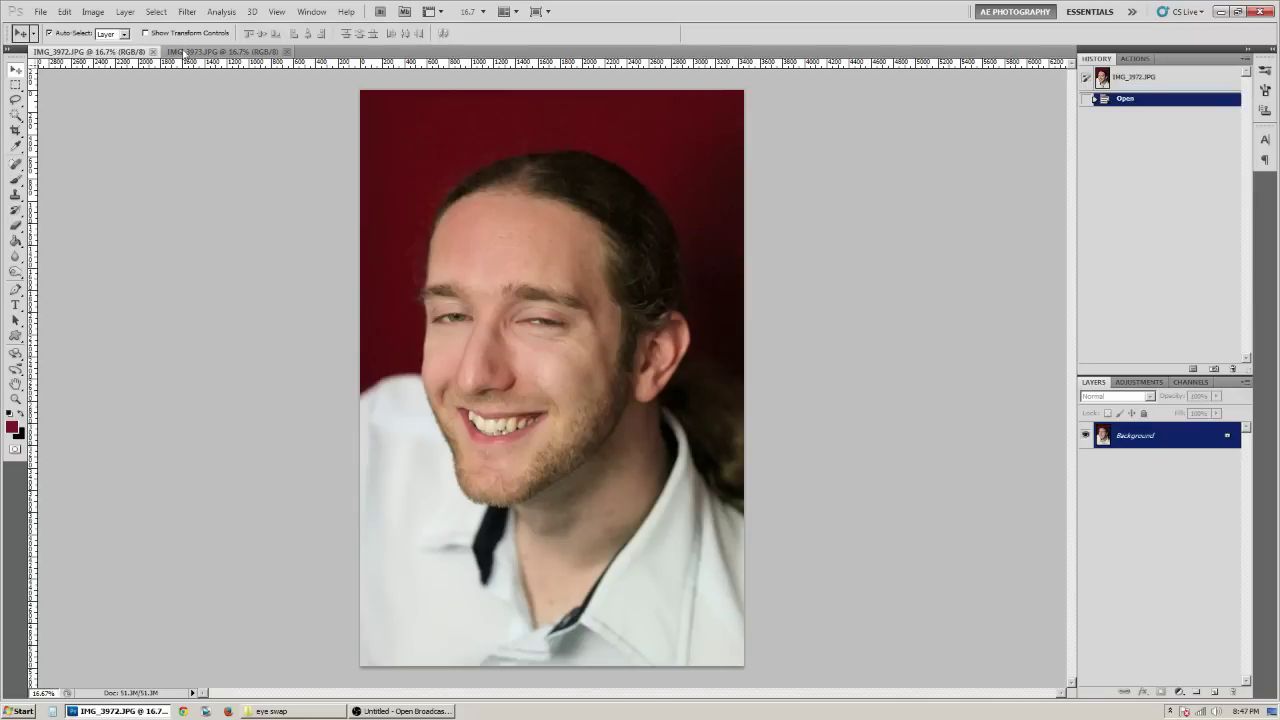
click(199, 51)
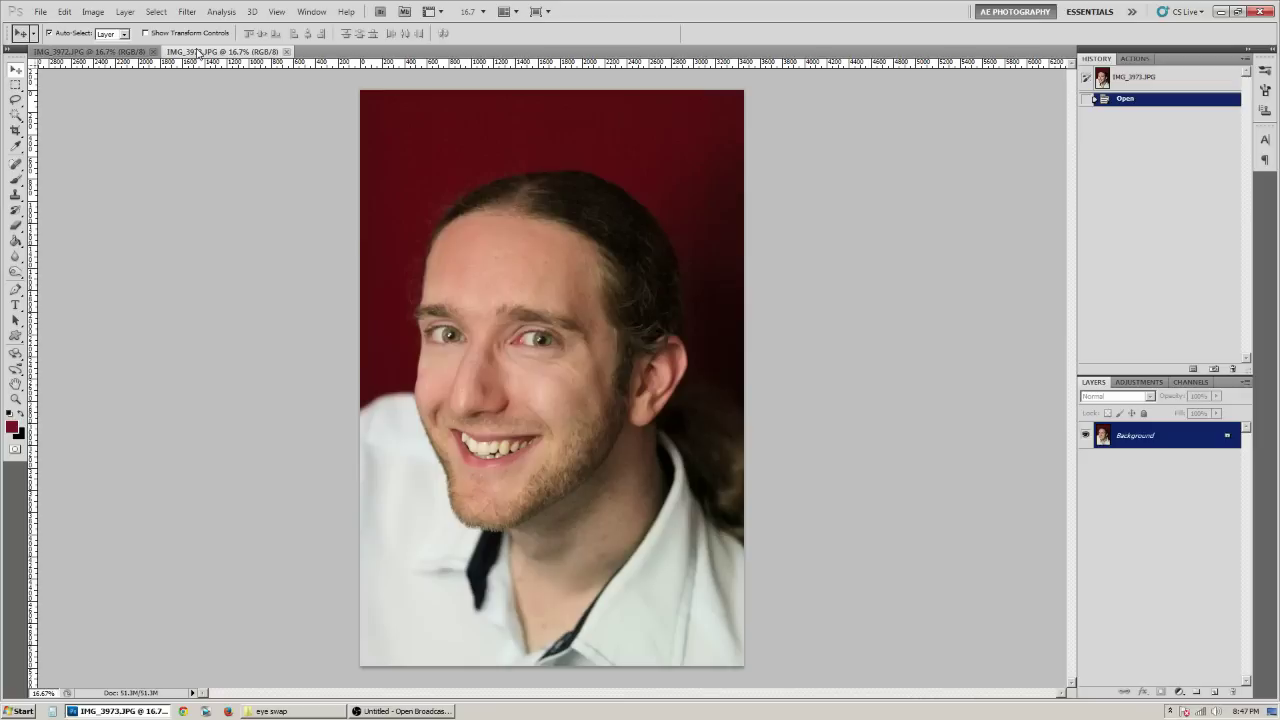
click(123, 52)
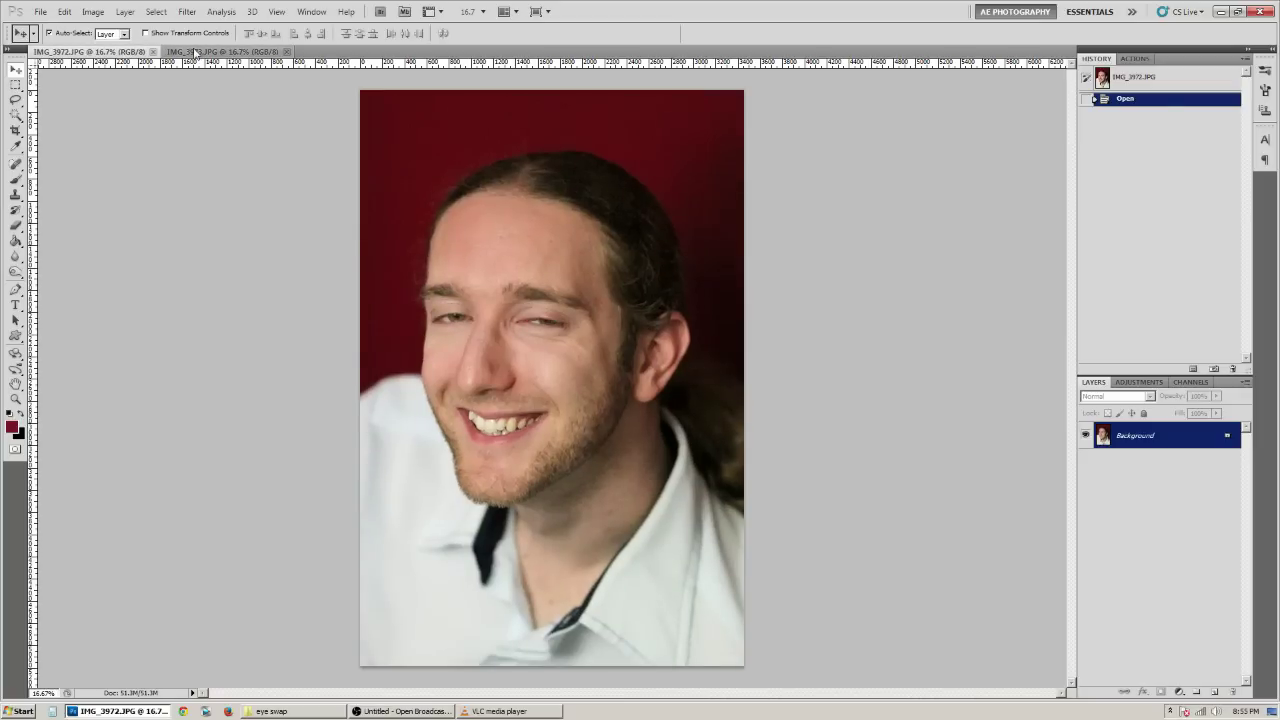
click(196, 52)
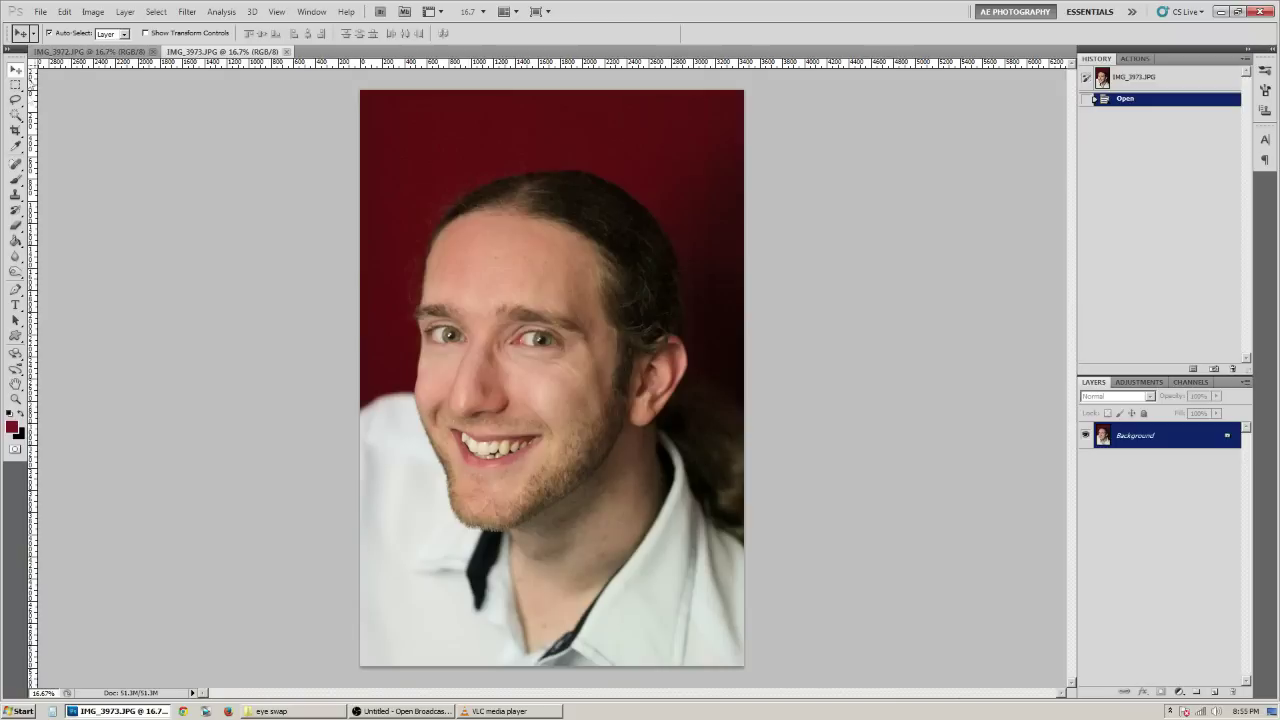
Step: Zoom in and draw a loose Lasso selection around both eyes and eyebrows in IMG_3973
click(16, 101)
click(68, 99)
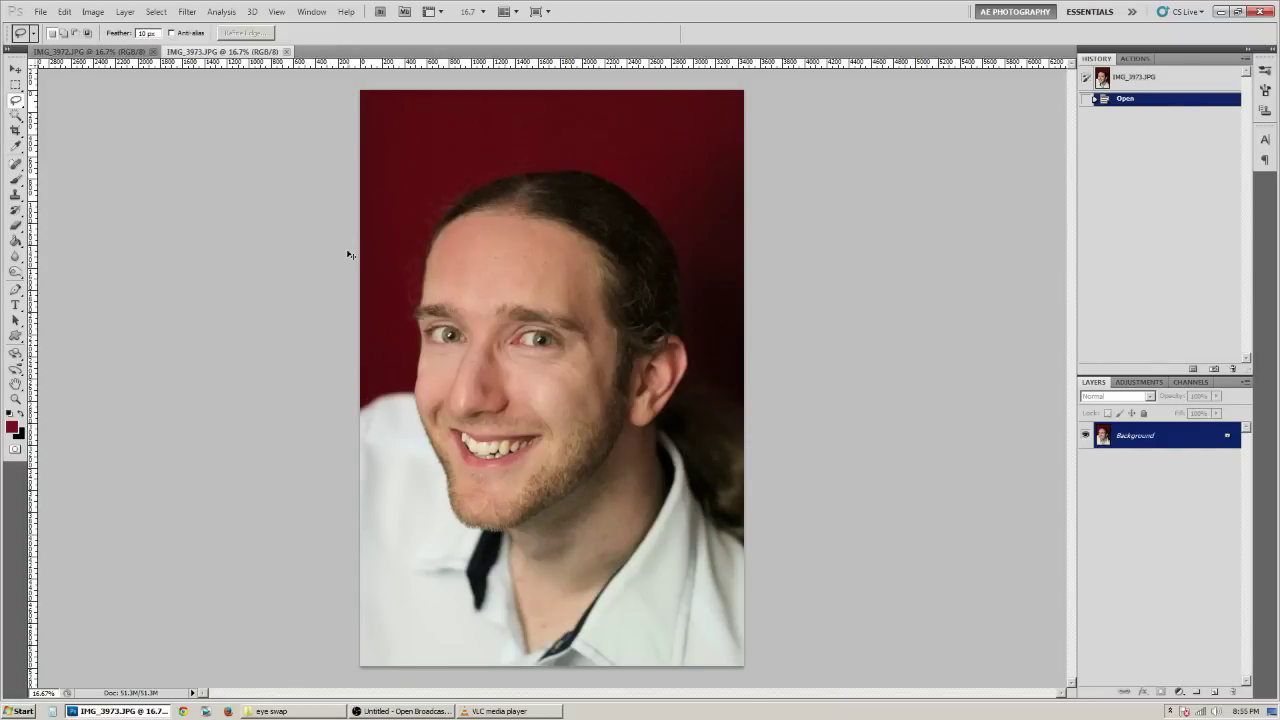
key(ctrl+plus)
key(ctrl+plus)
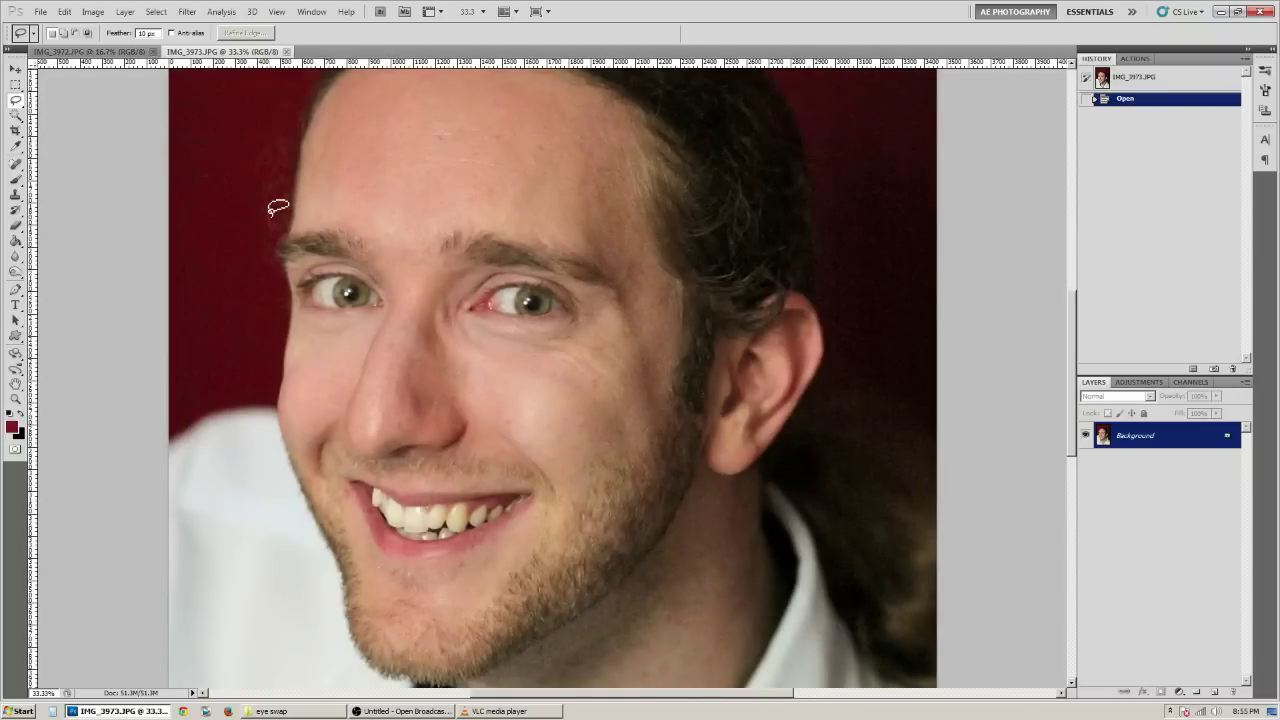
mouse_move(269, 210)
mouse_down()
mouse_move(497, 210)
mouse_move(615, 247)
mouse_up()
mouse_move(610, 350)
mouse_down()
mouse_move(513, 360)
mouse_move(306, 344)
mouse_move(263, 320)
mouse_move(269, 209)
mouse_up()
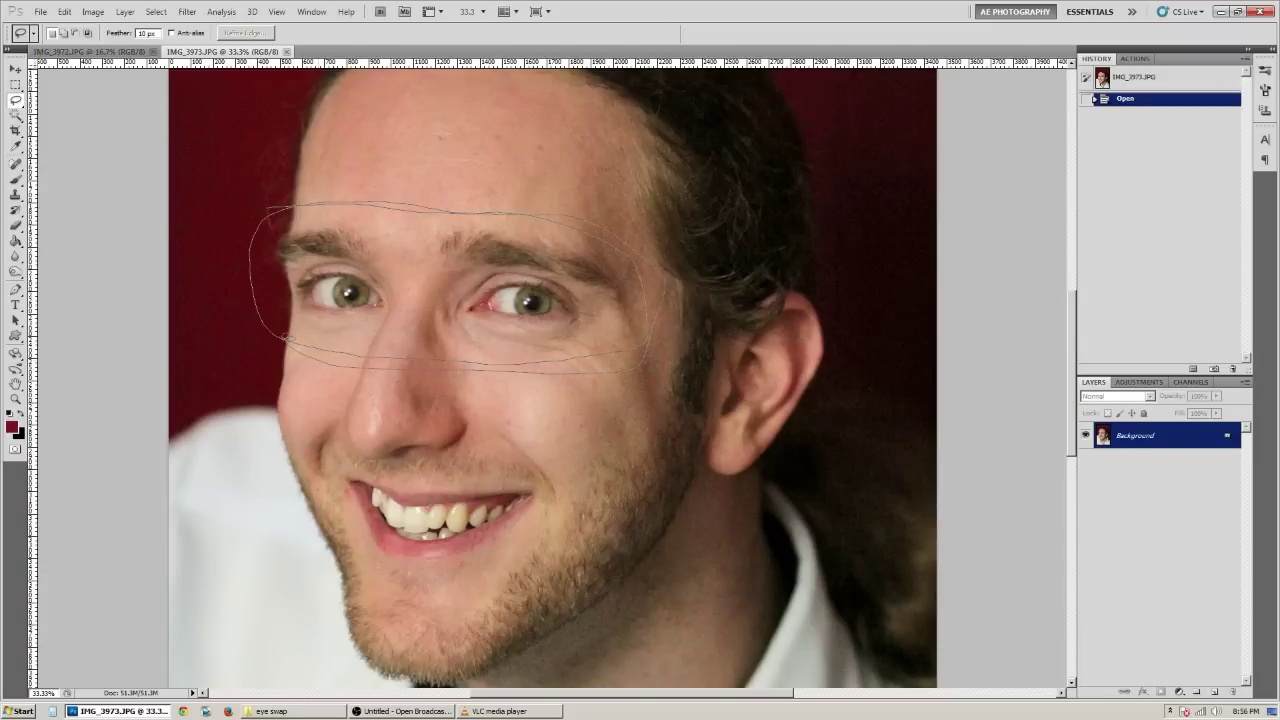
drag(258, 214, 358, 202)
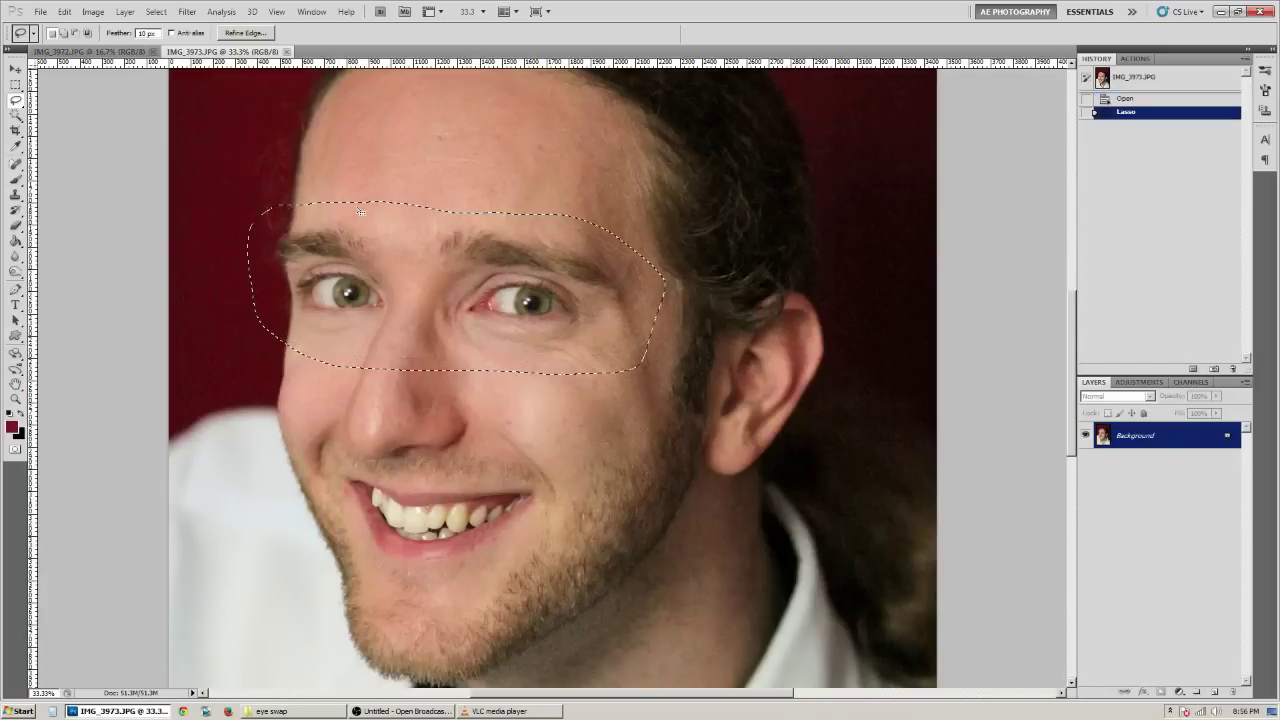
Step: Copy the eye selection onto a new Layer 1 and toggle the Background's visibility to check it
right_click(413, 292)
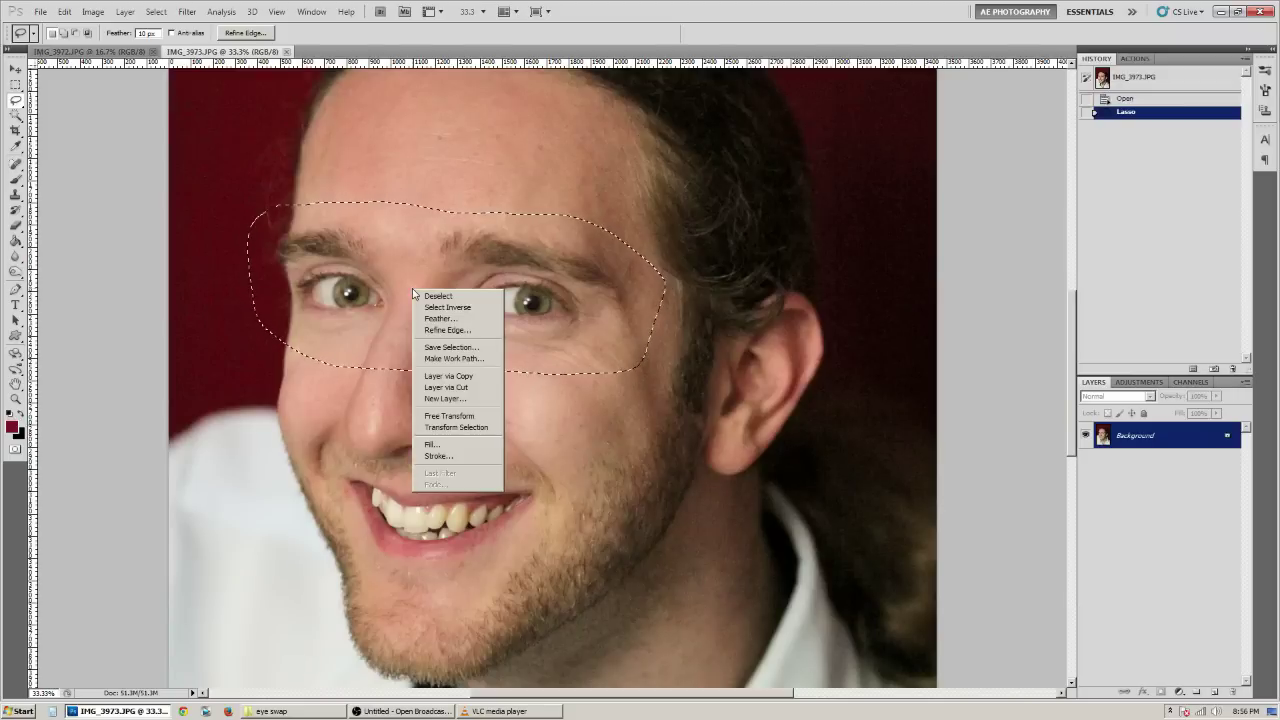
click(438, 377)
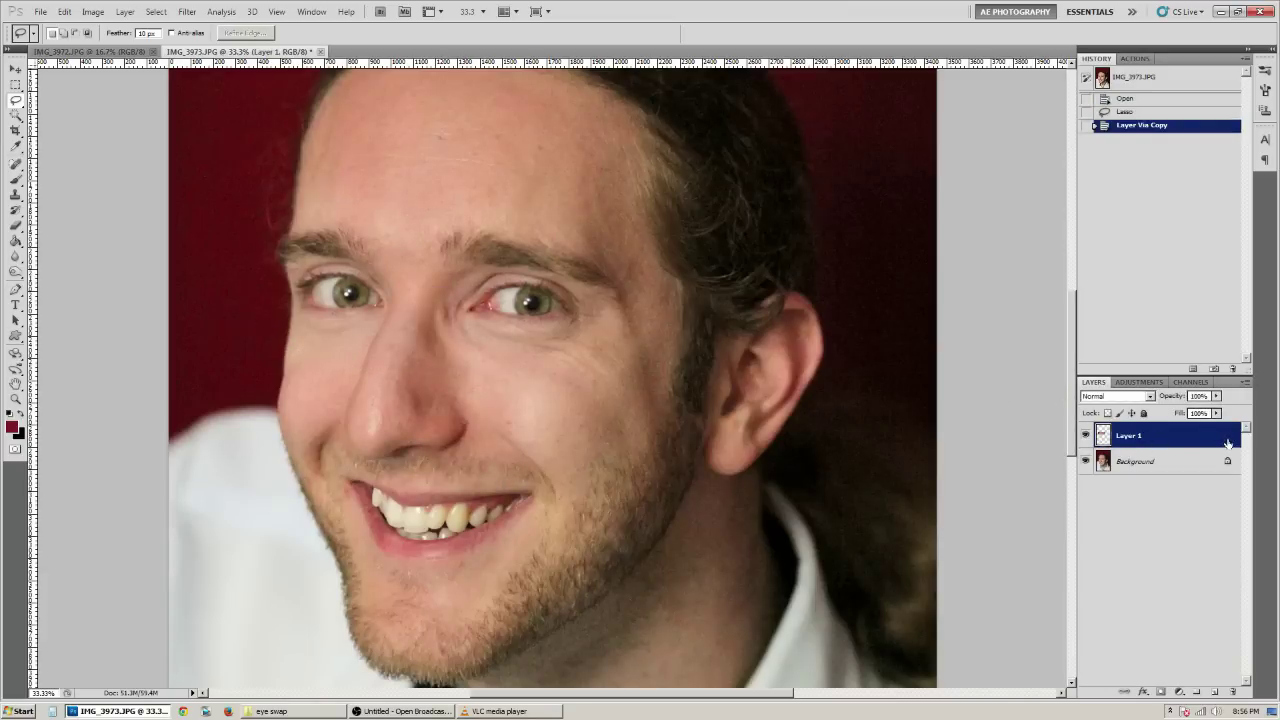
click(1084, 462)
click(1084, 462)
click(1084, 462)
click(1084, 462)
click(1084, 462)
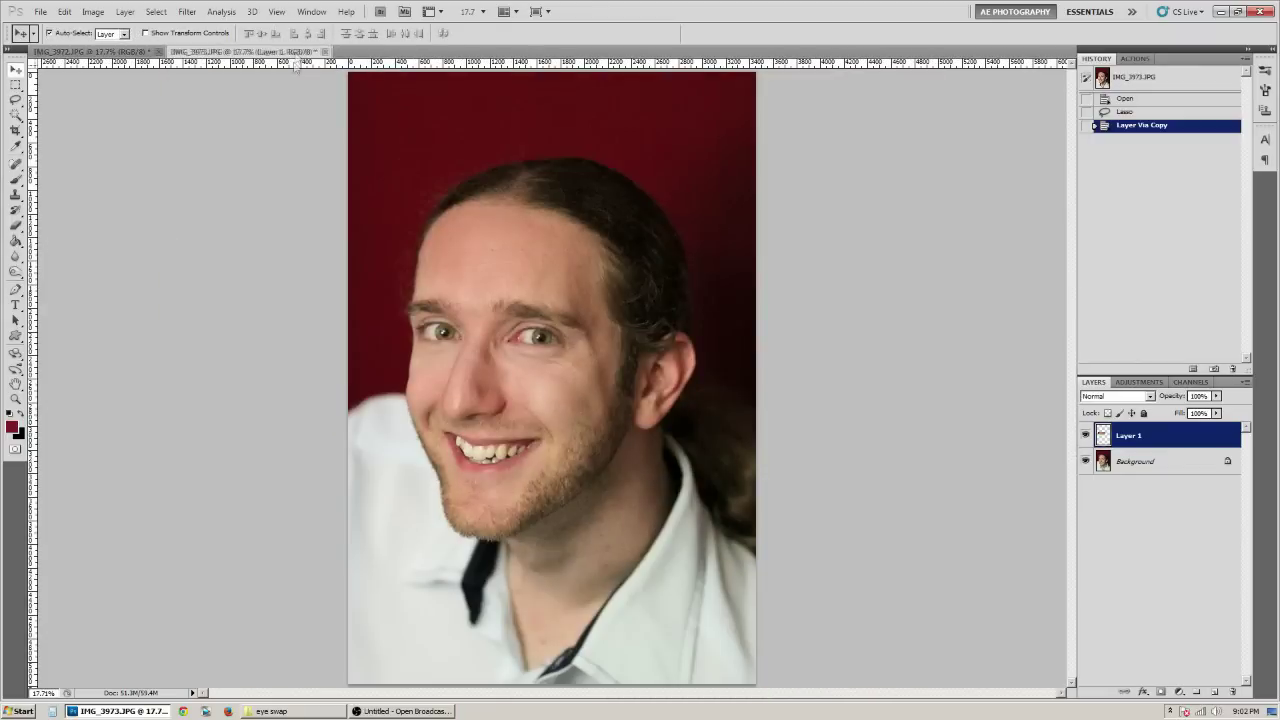
Step: Drag Layer 1 from the floated IMG_3973 into IMG_3972 and position the eye strip over the face
drag(290, 51, 231, 345)
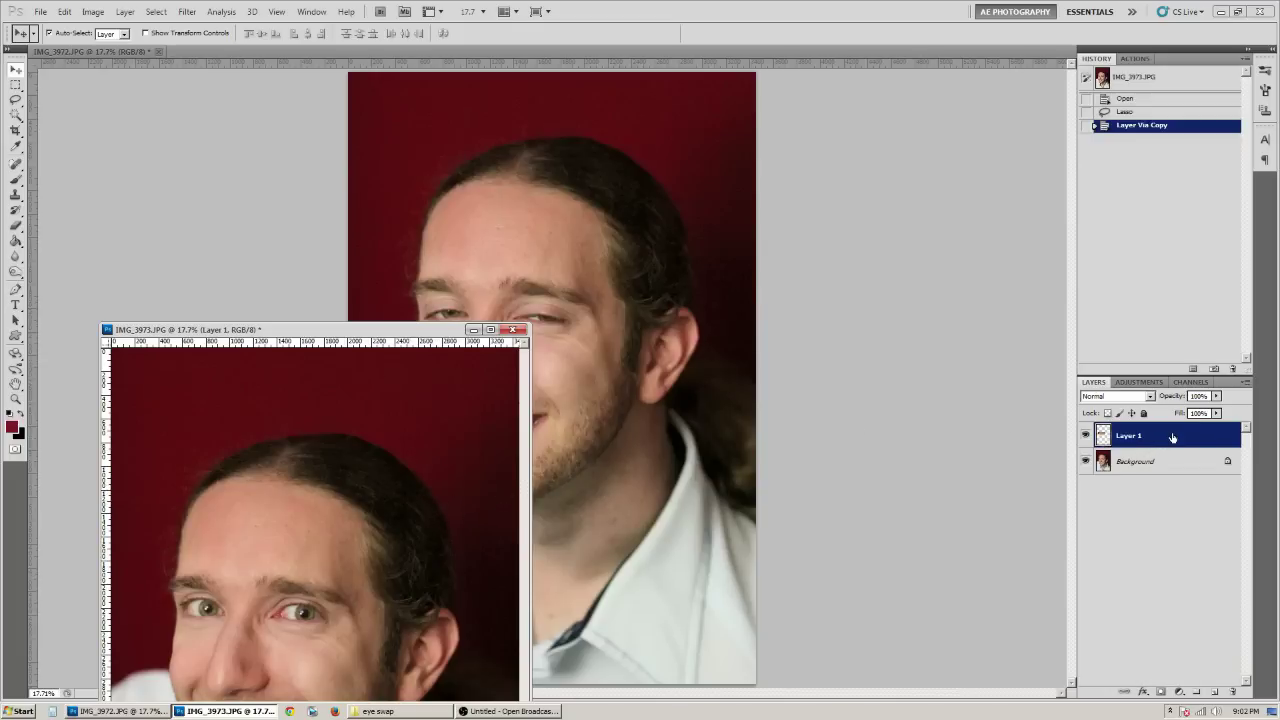
drag(1172, 436, 536, 295)
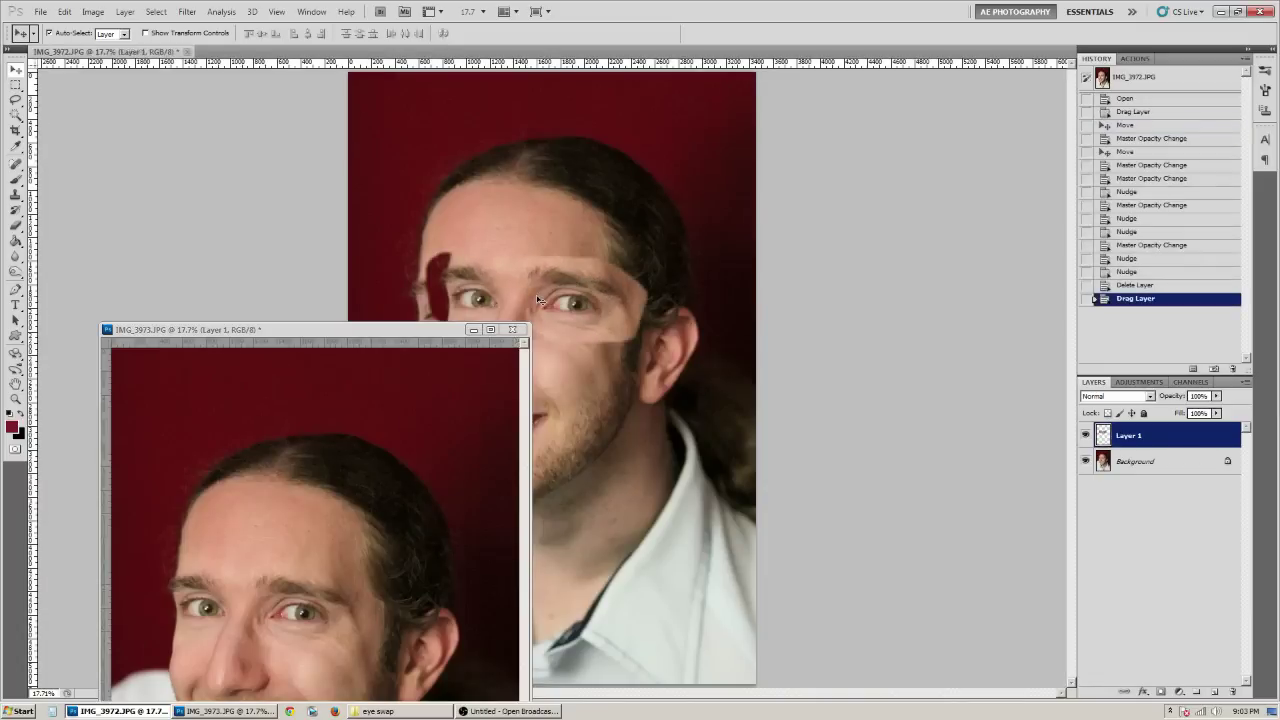
click(470, 330)
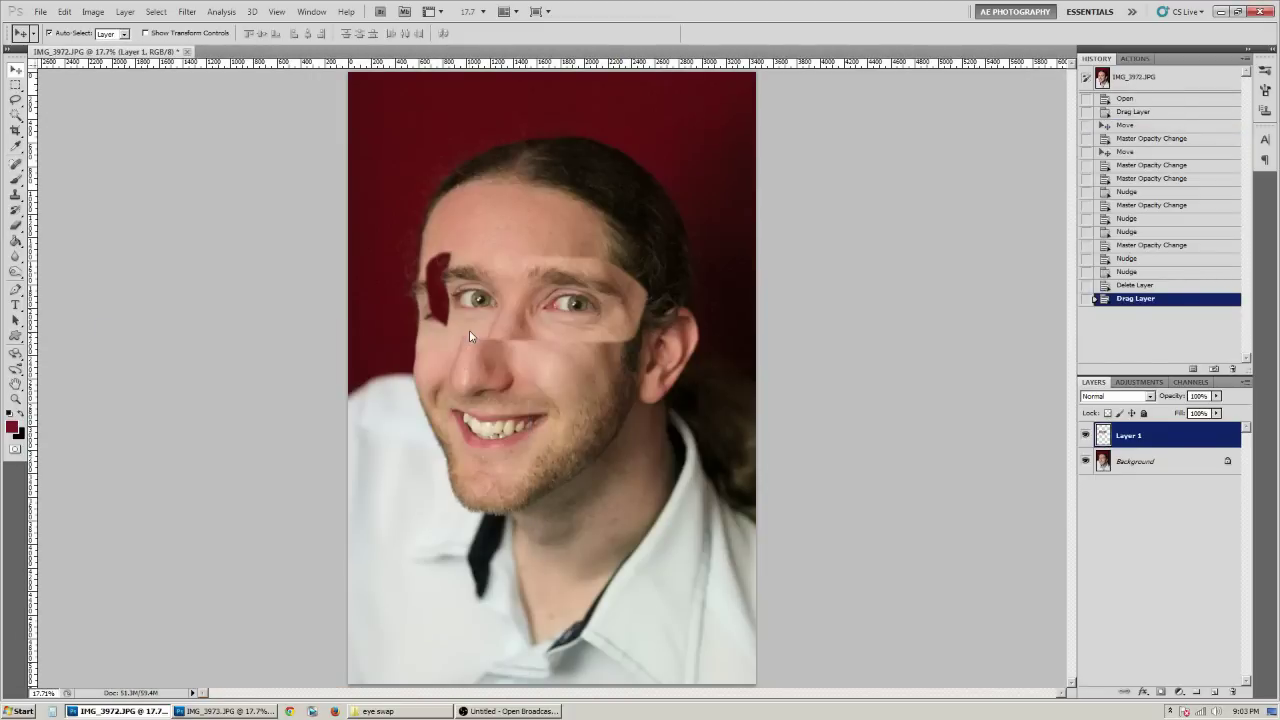
drag(564, 304, 546, 408)
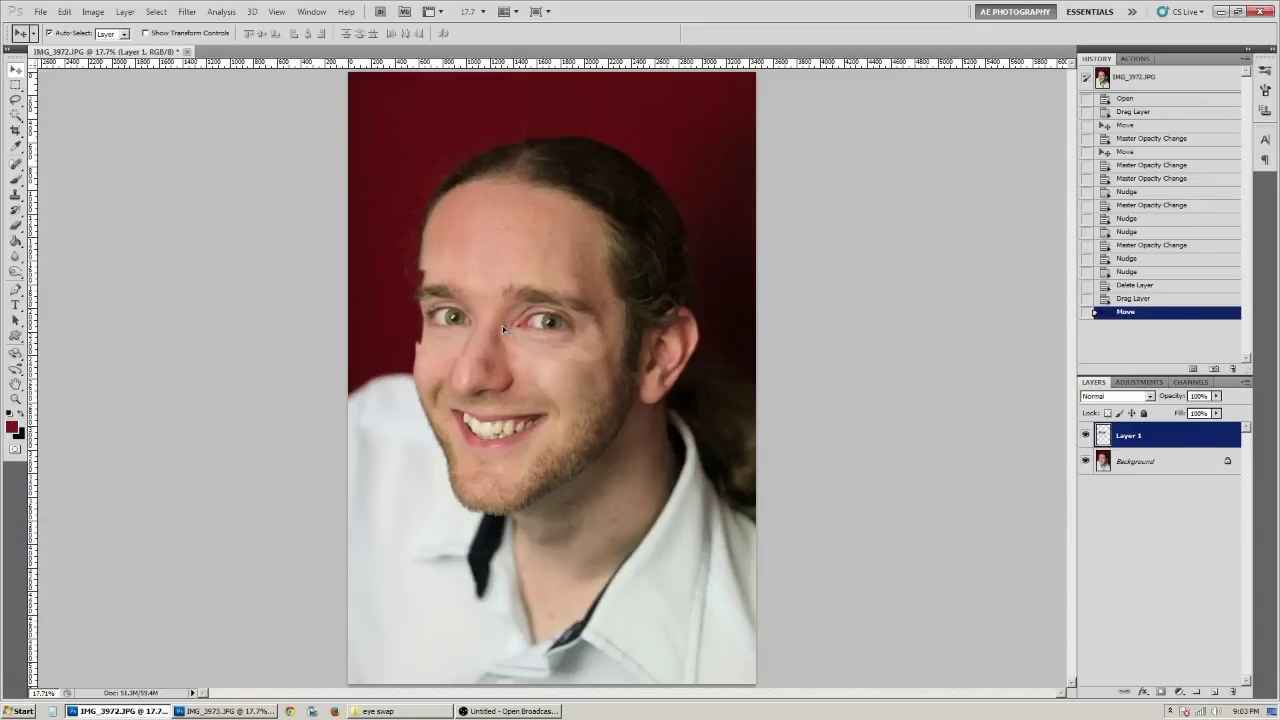
key(ctrl+plus)
key(ctrl+plus)
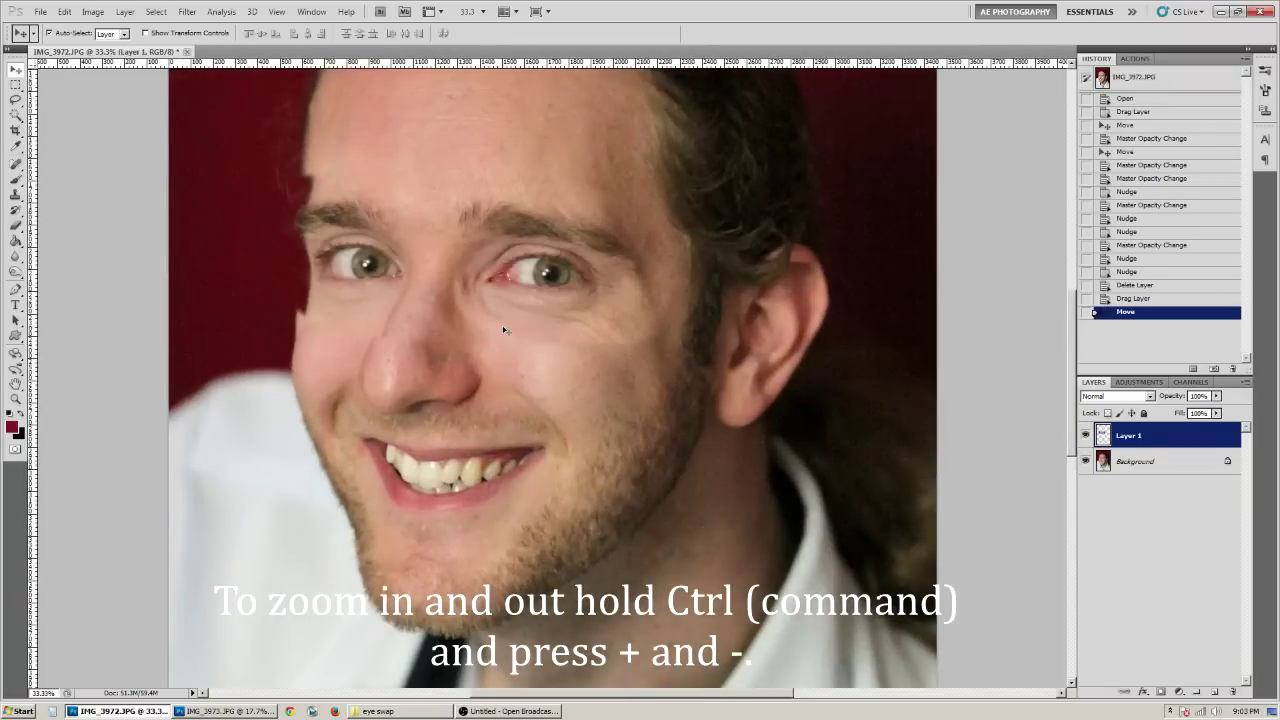
Step: Zoom in on the eyes and lower Layer 1's opacity to 67%
key(ctrl+plus)
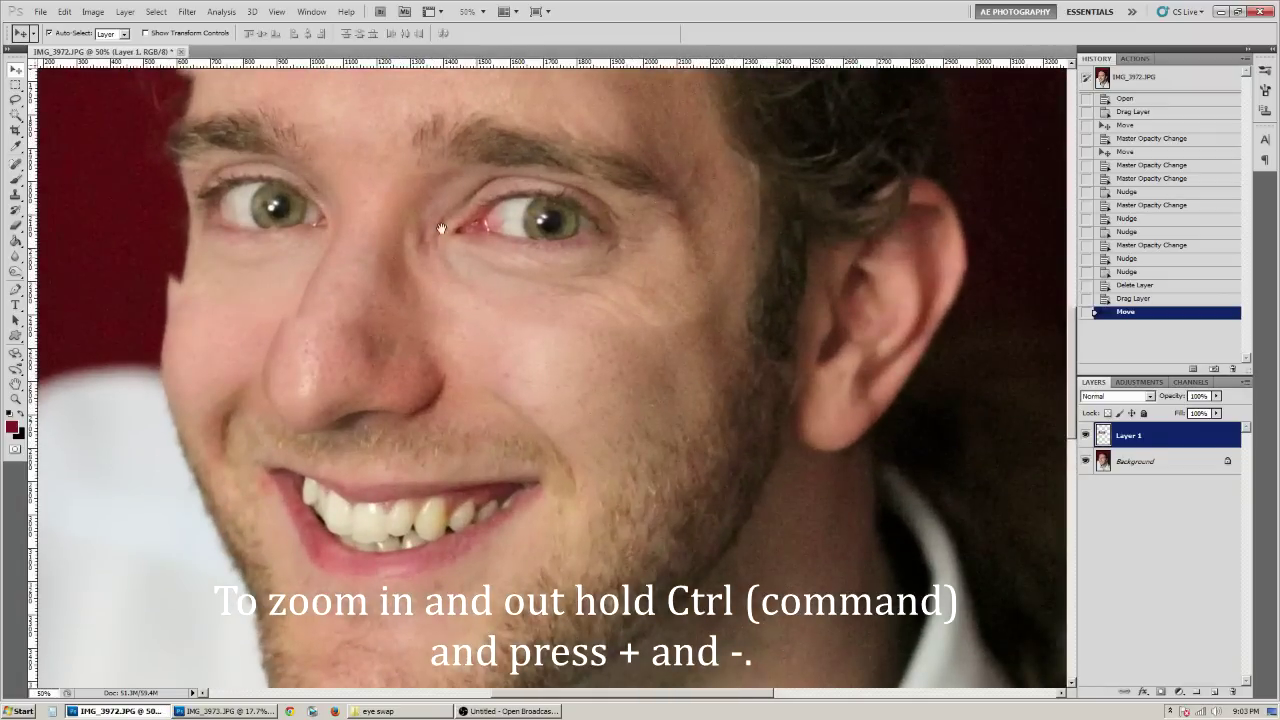
drag(440, 228, 489, 335)
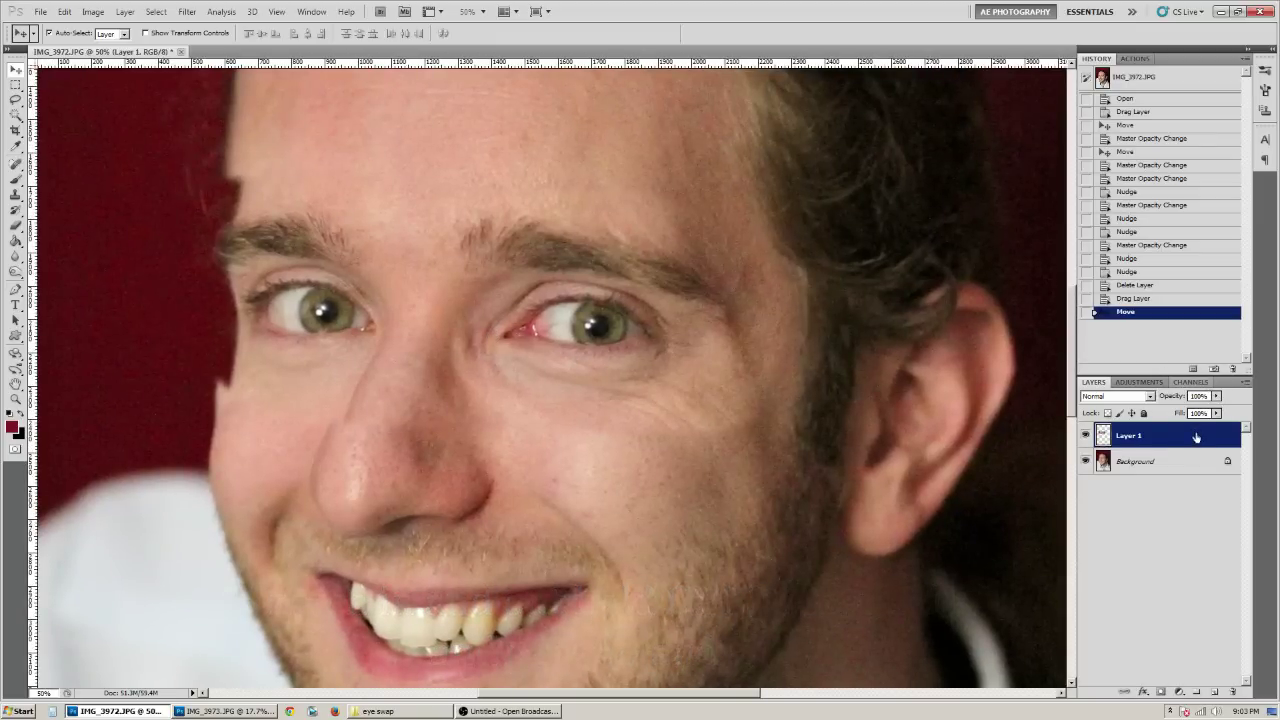
drag(1217, 399, 1185, 413)
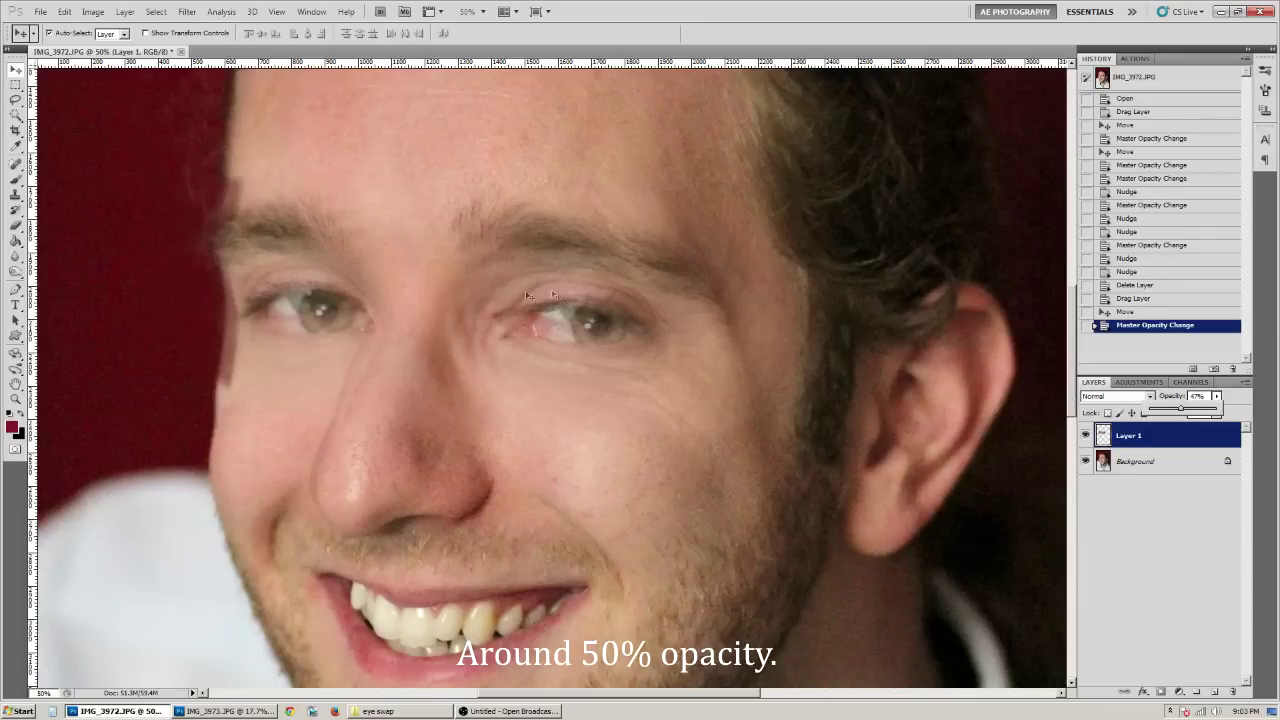
Step: Nudge Layer 1 until the open eyes line up with the blinking eyes, at 52% opacity
click(438, 313)
drag(438, 313, 422, 288)
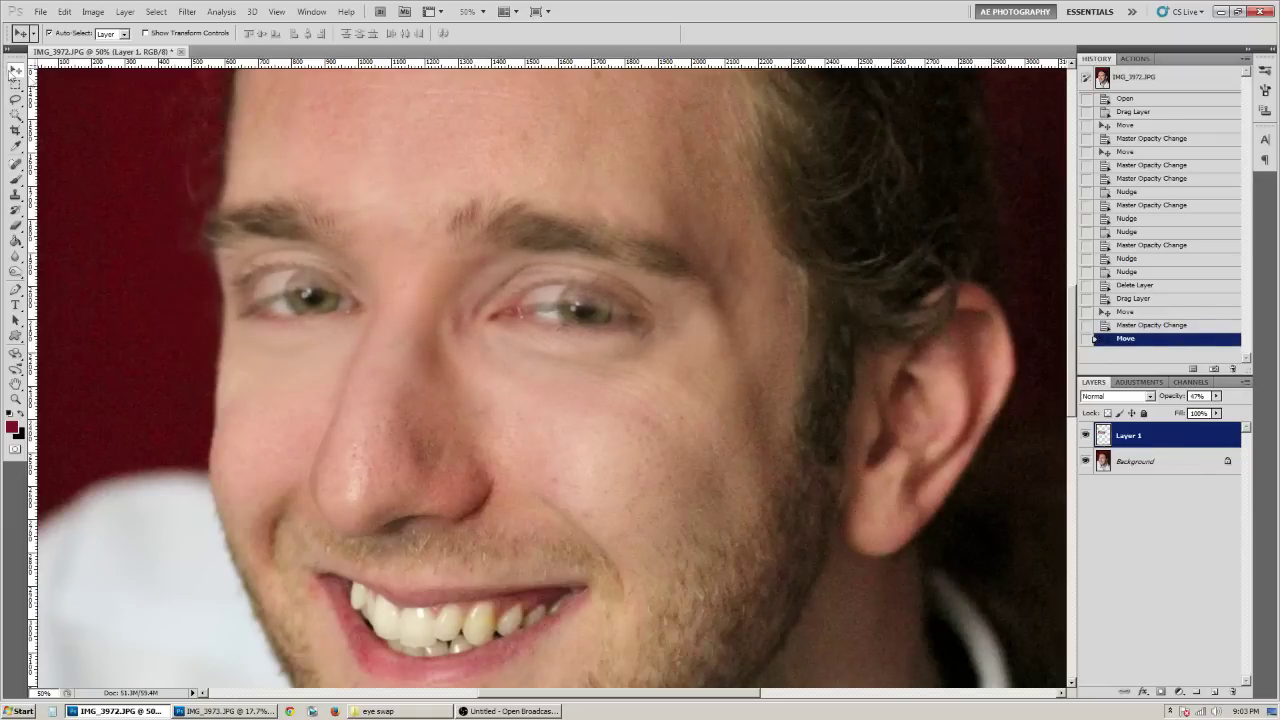
mouse_move(408, 289)
mouse_down()
mouse_move(416, 325)
mouse_move(415, 298)
mouse_up()
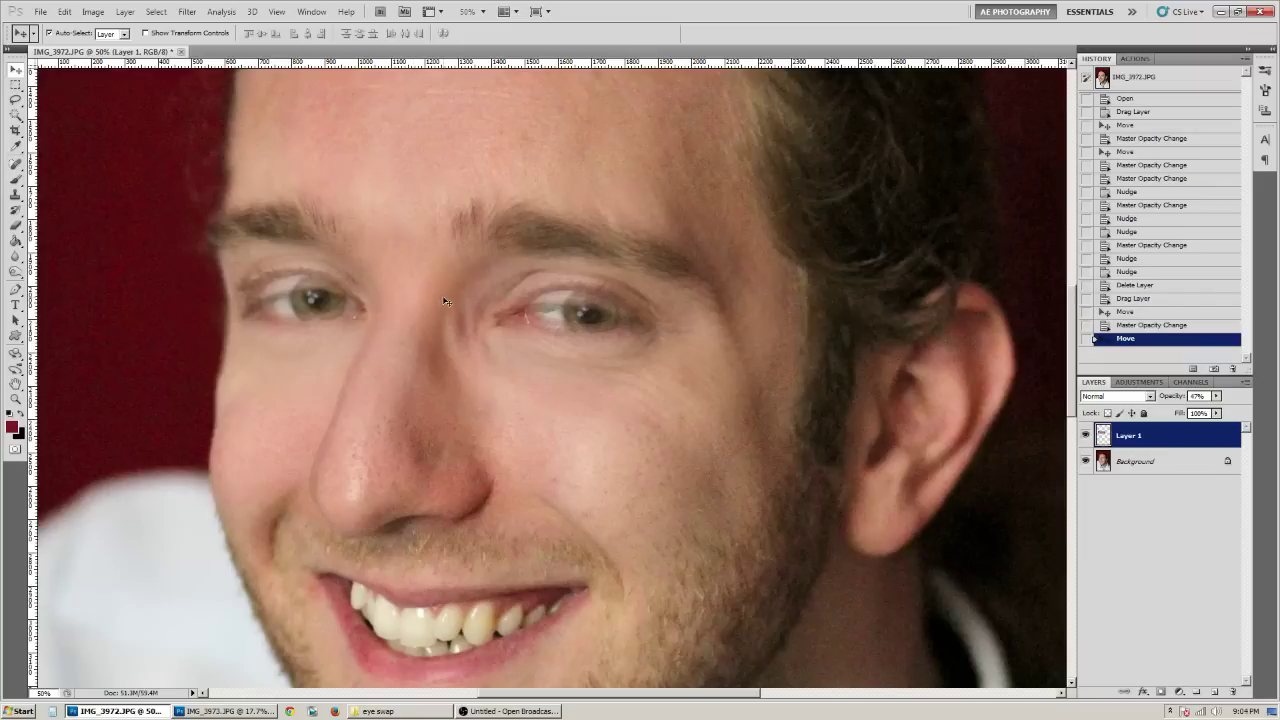
drag(423, 291, 429, 238)
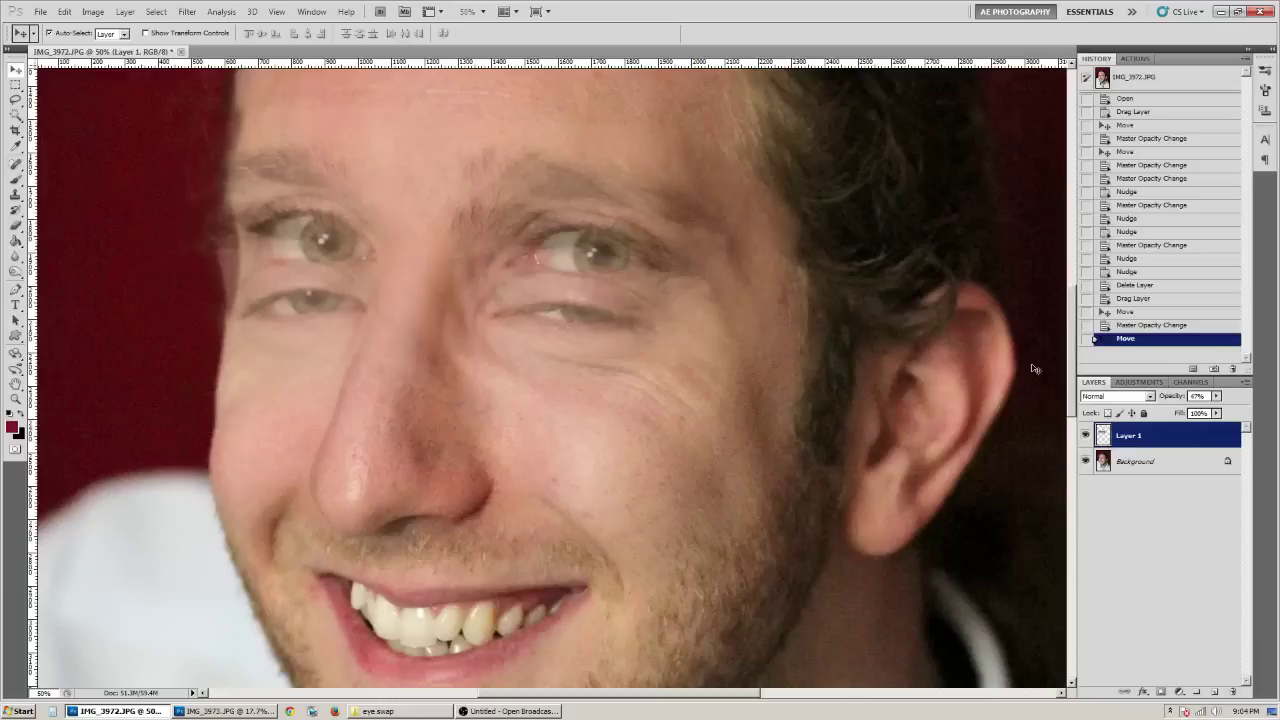
click(1216, 396)
drag(1215, 409, 1214, 410)
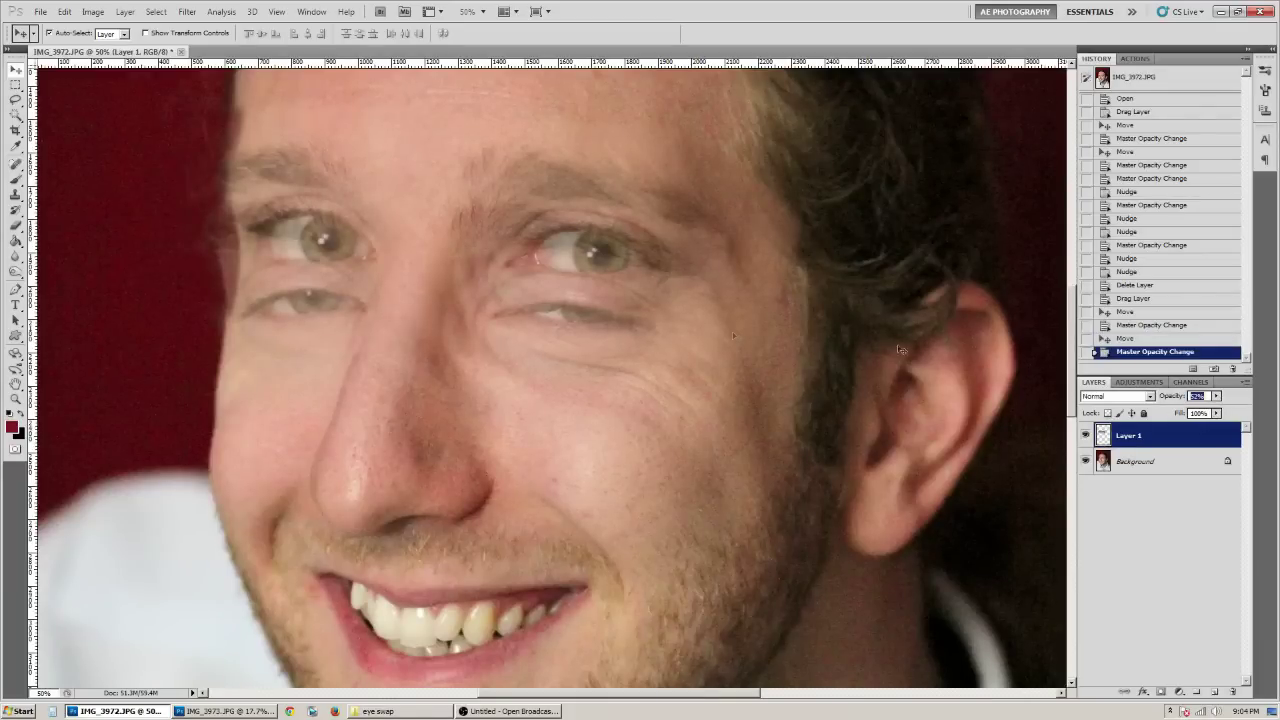
drag(453, 231, 443, 288)
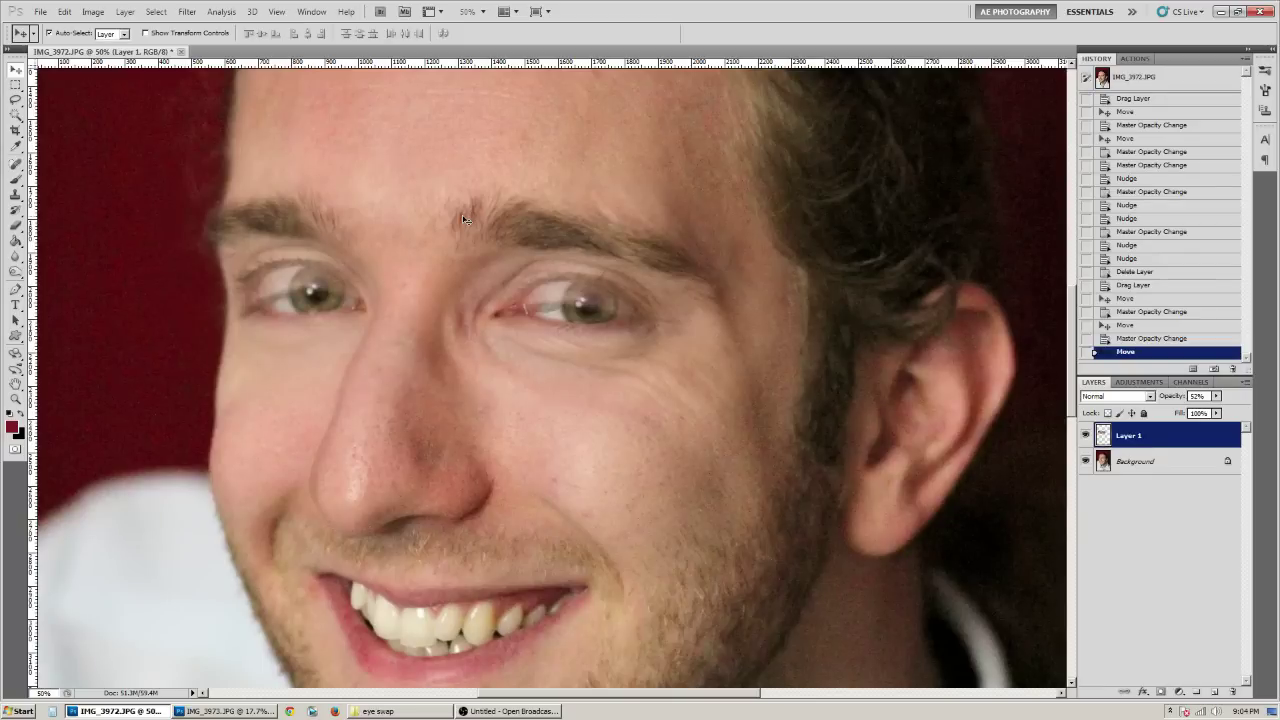
click(1216, 397)
drag(1214, 412, 1262, 415)
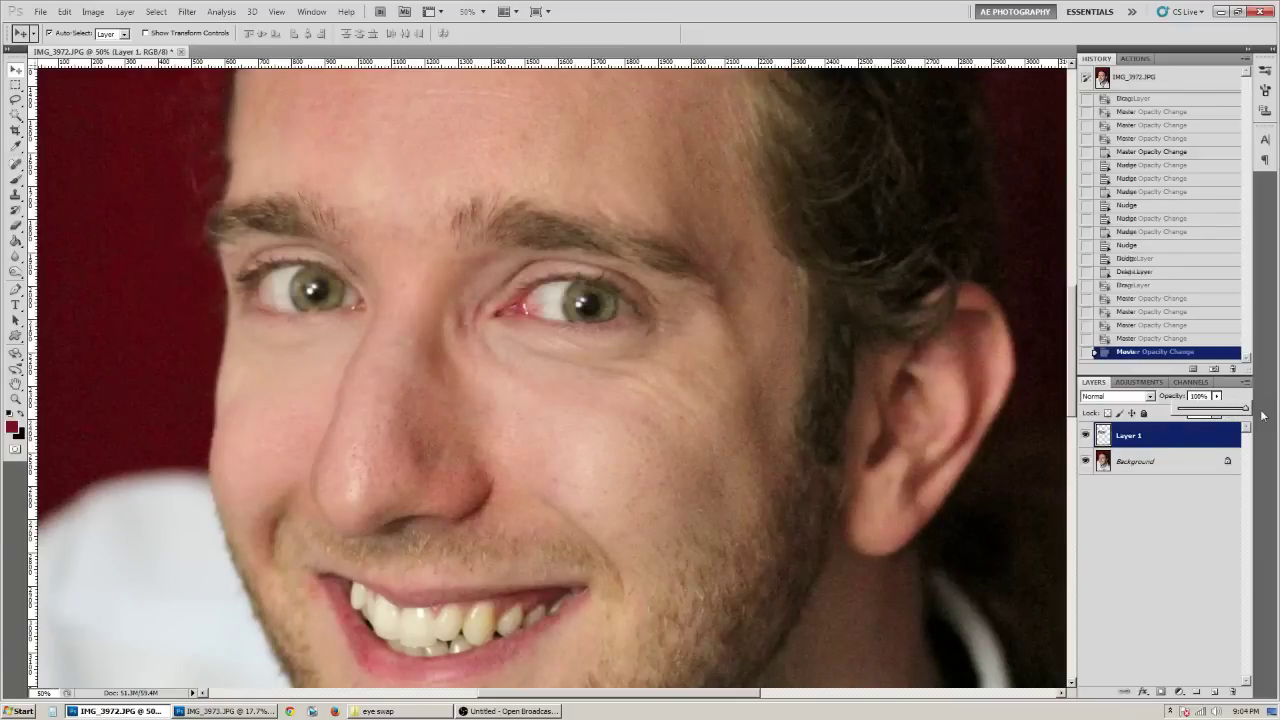
click(1085, 436)
click(1085, 436)
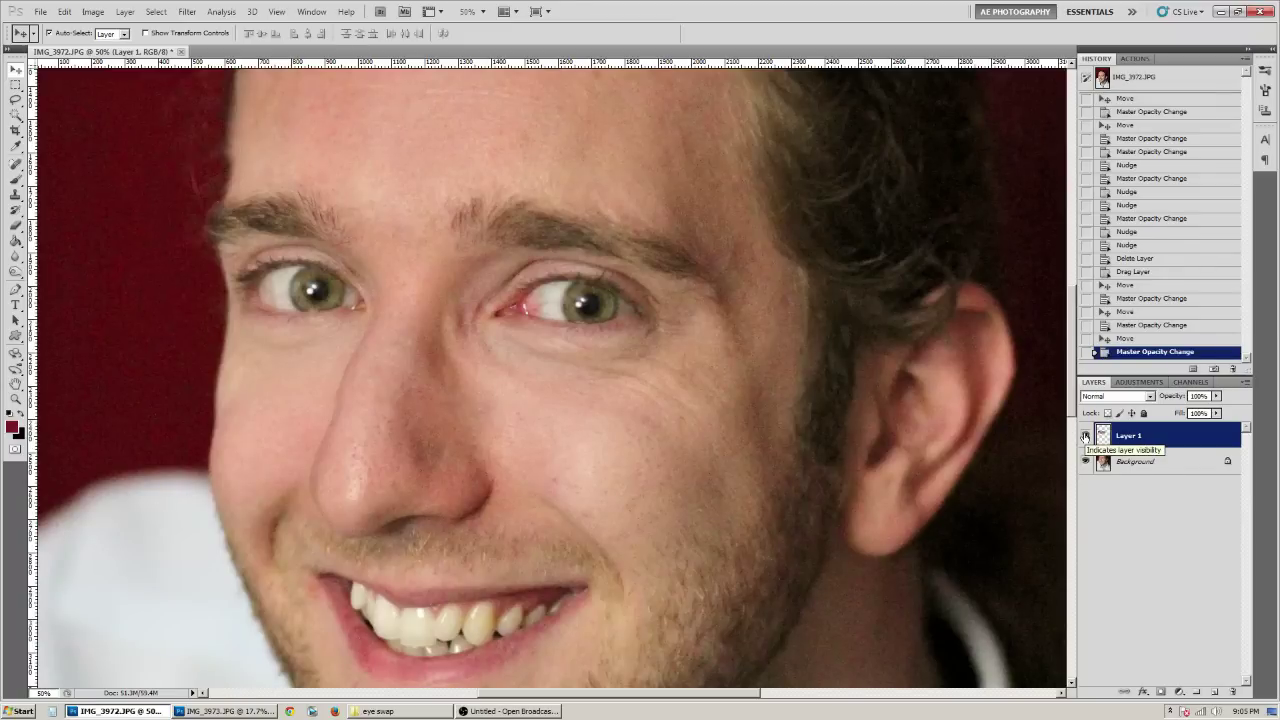
click(1085, 436)
click(1085, 436)
click(1085, 436)
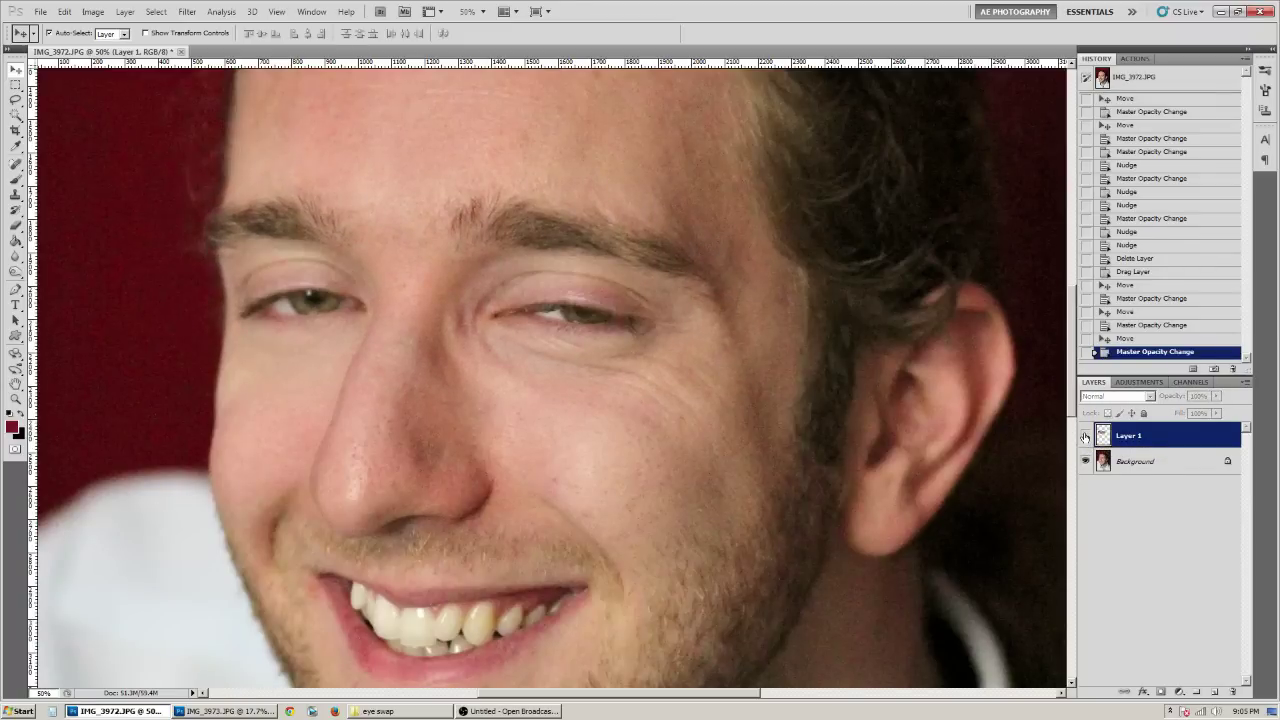
click(1085, 436)
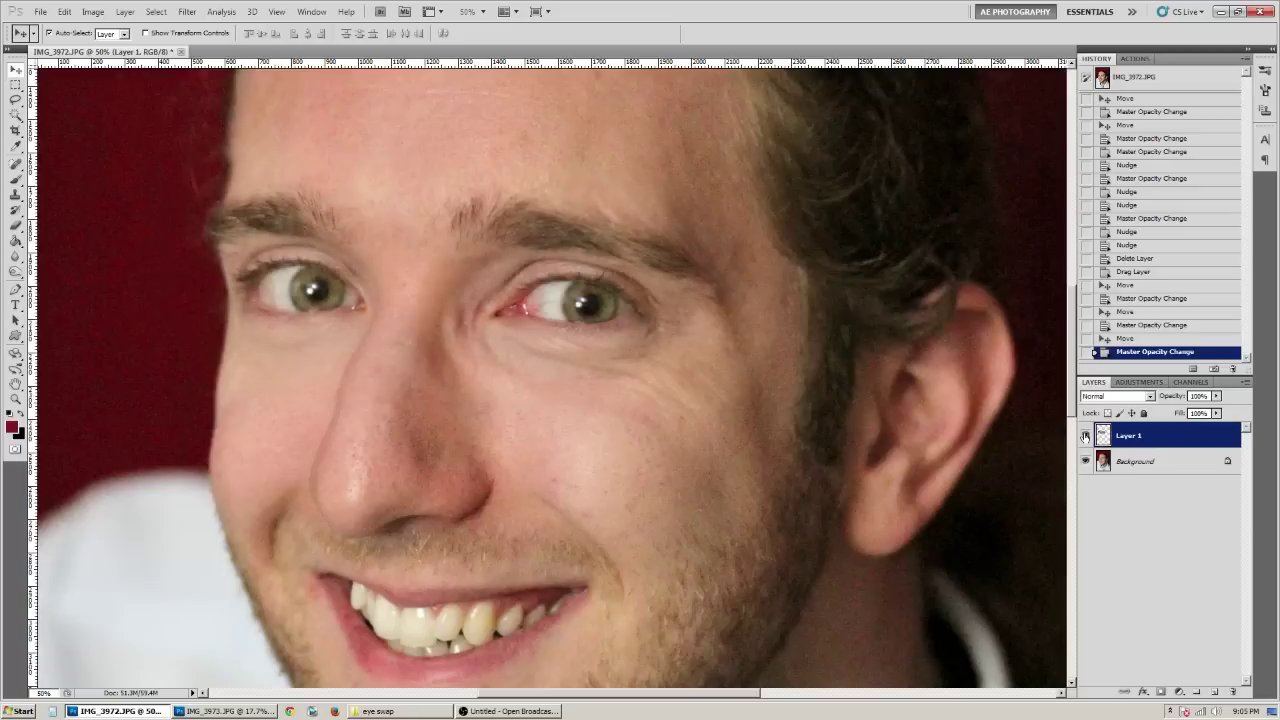
click(1159, 692)
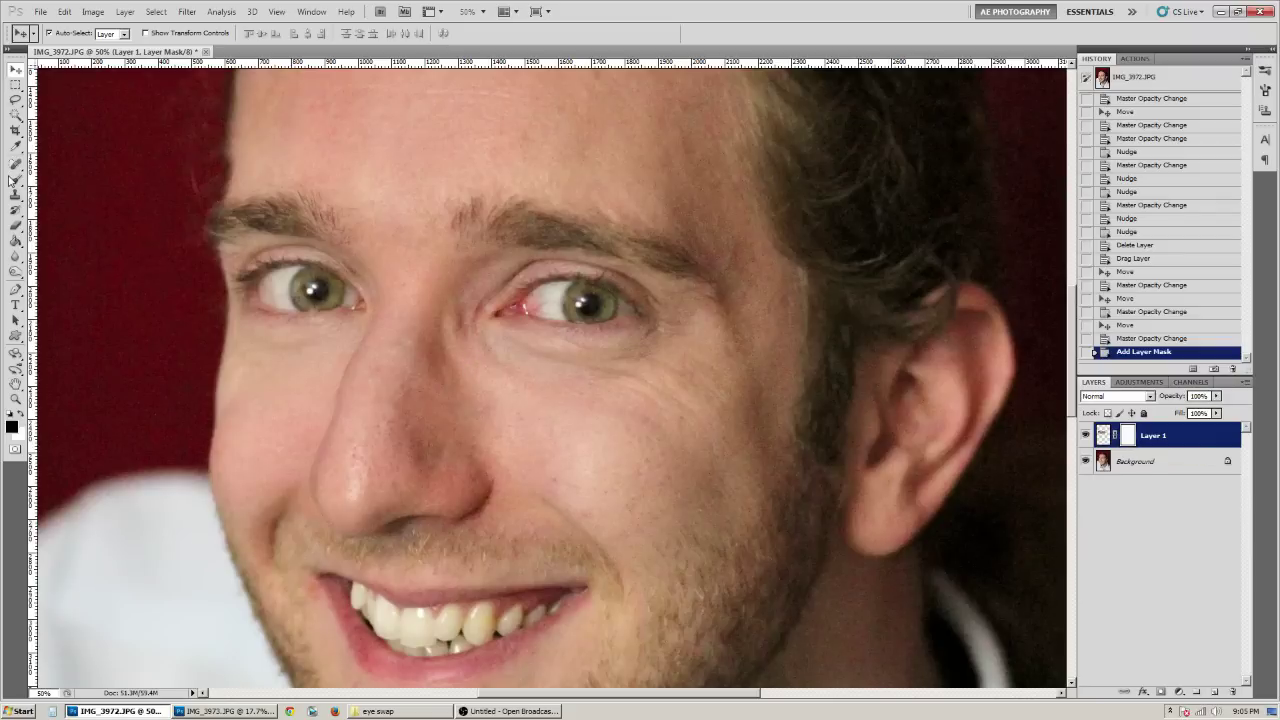
Step: Switch to the Brush tool and set the foreground colour to black (000000)
drag(18, 183, 47, 180)
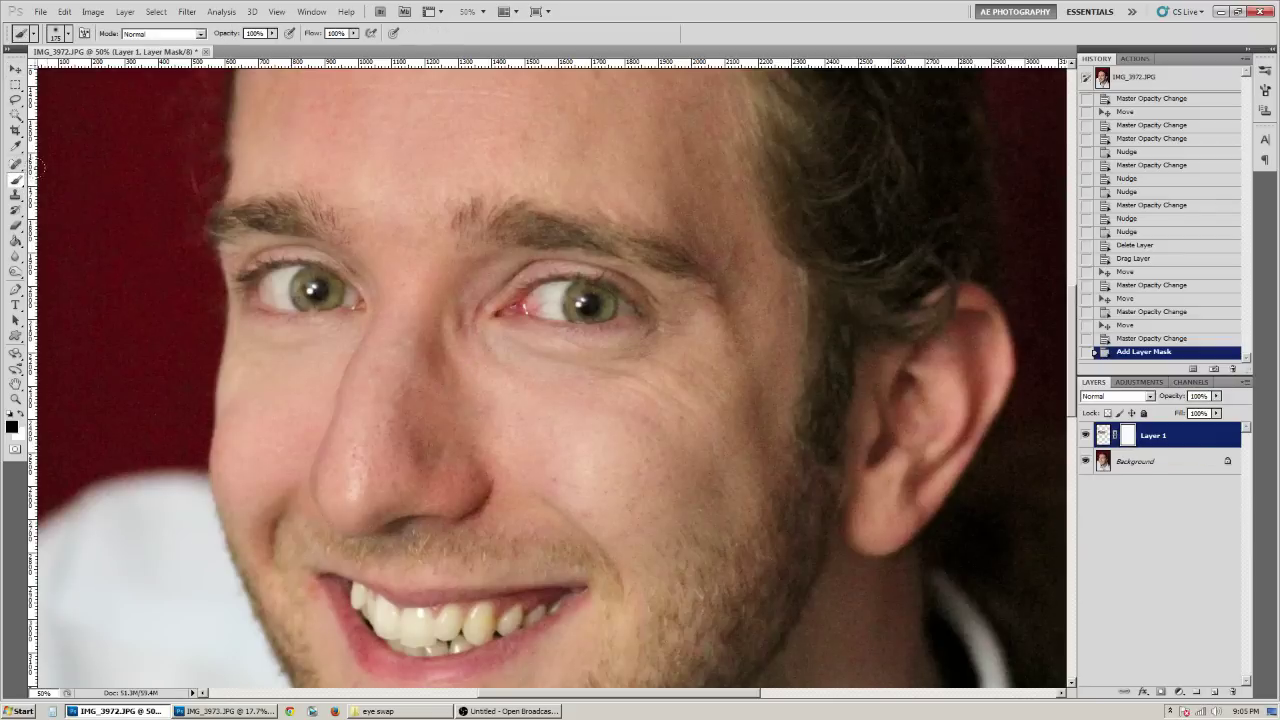
click(13, 428)
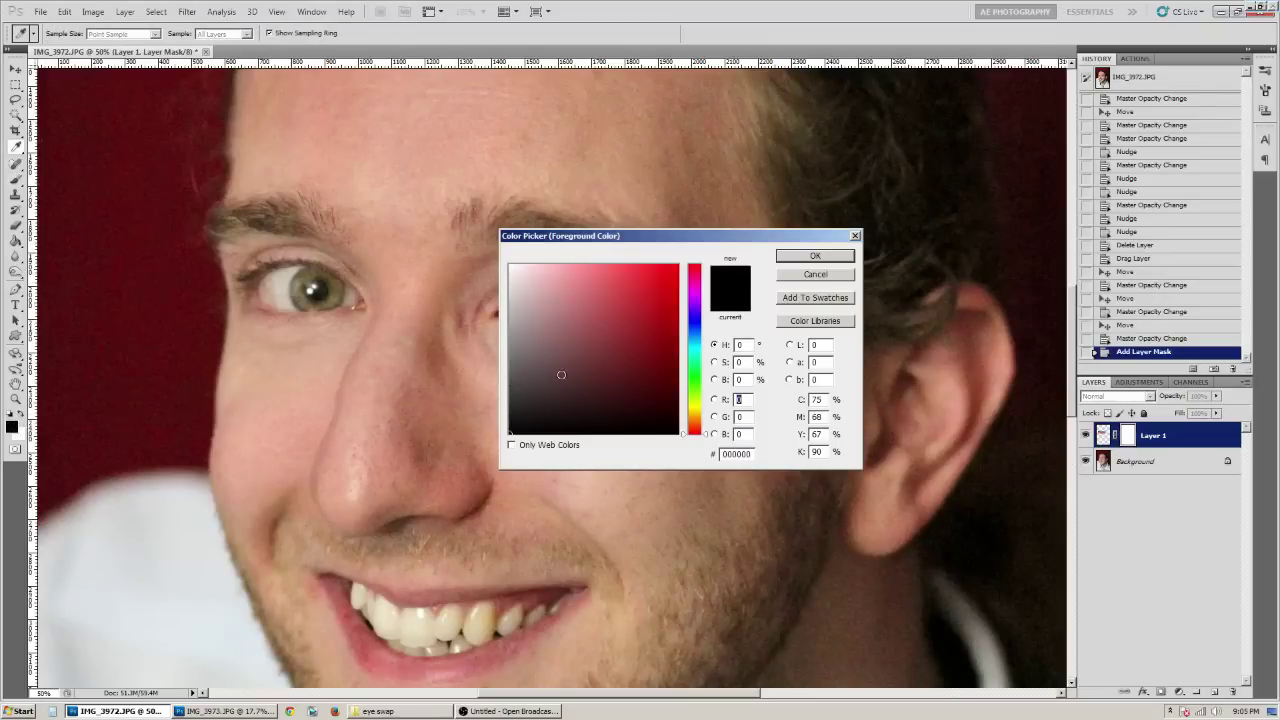
click(815, 258)
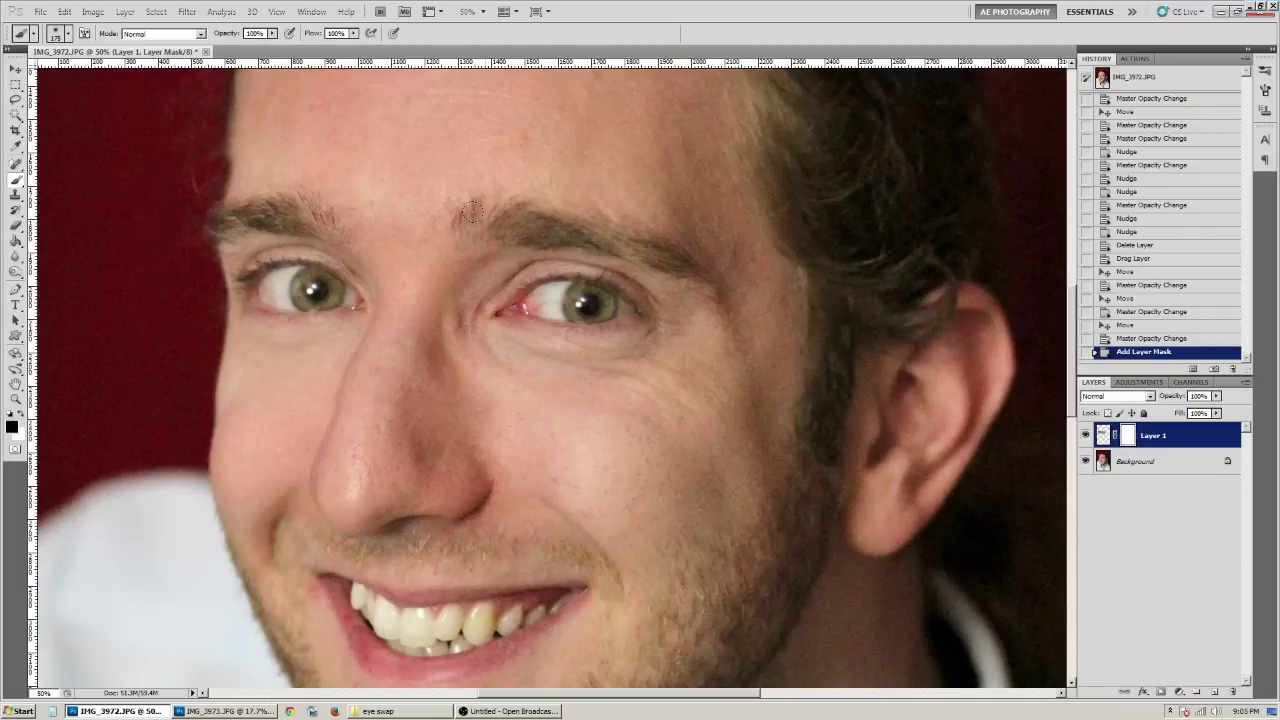
Step: Paint black on Layer 1's mask over the inner eyebrow, brow line and pasted strip's edges
mouse_move(420, 212)
mouse_down()
mouse_move(424, 192)
mouse_move(448, 188)
mouse_up()
drag(650, 188, 450, 192)
mouse_move(442, 243)
mouse_down()
mouse_move(540, 222)
mouse_move(655, 218)
mouse_move(690, 248)
mouse_up()
drag(712, 366, 720, 283)
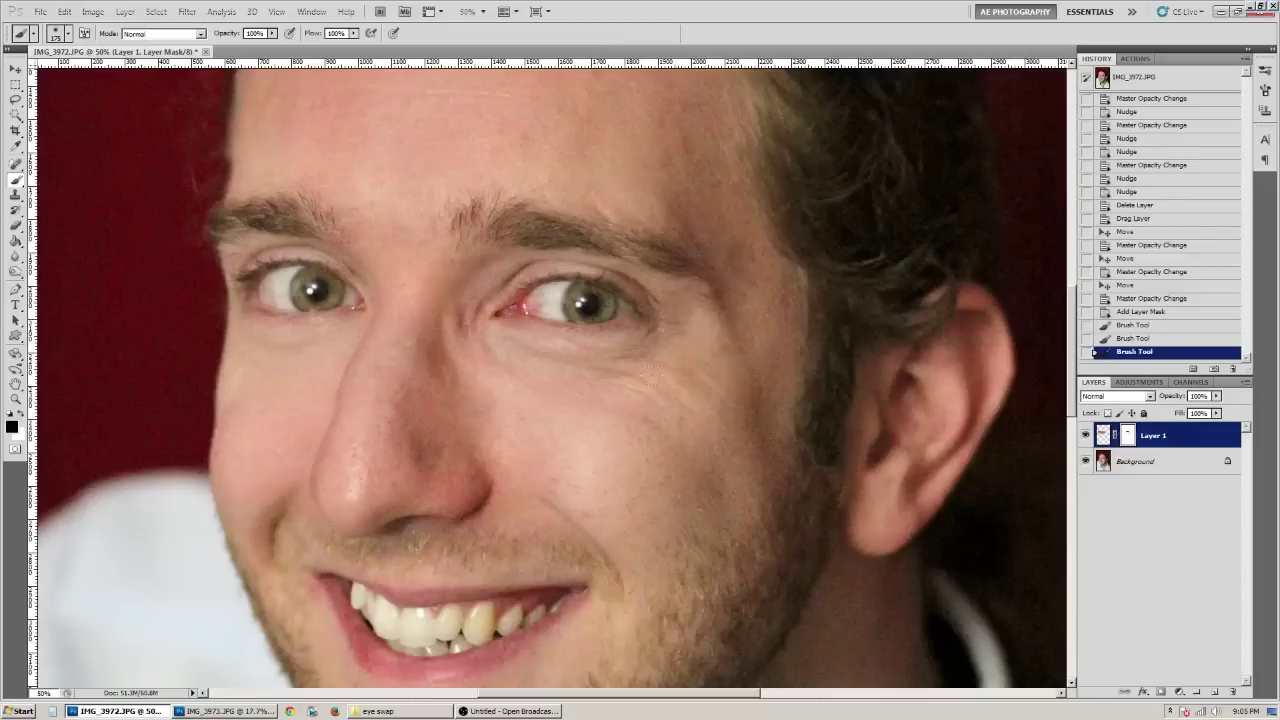
drag(650, 372, 652, 362)
drag(426, 340, 442, 343)
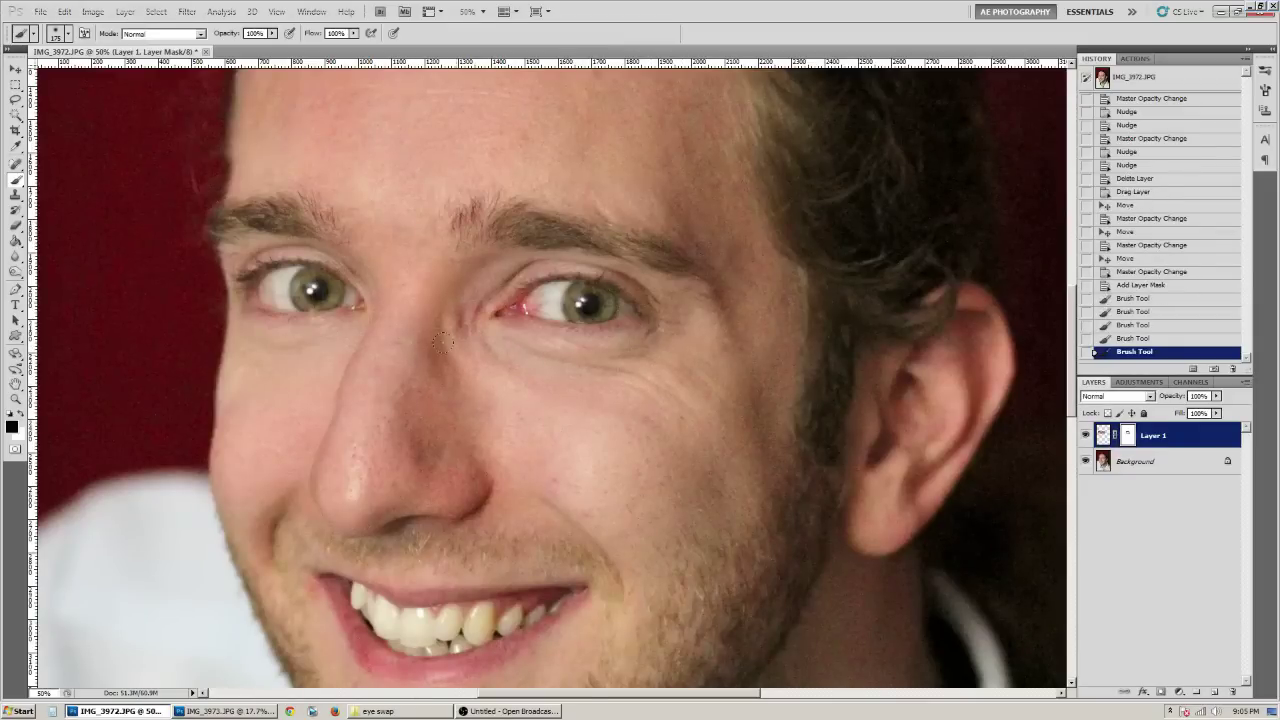
mouse_move(407, 228)
mouse_down()
mouse_move(407, 262)
mouse_move(365, 330)
mouse_up()
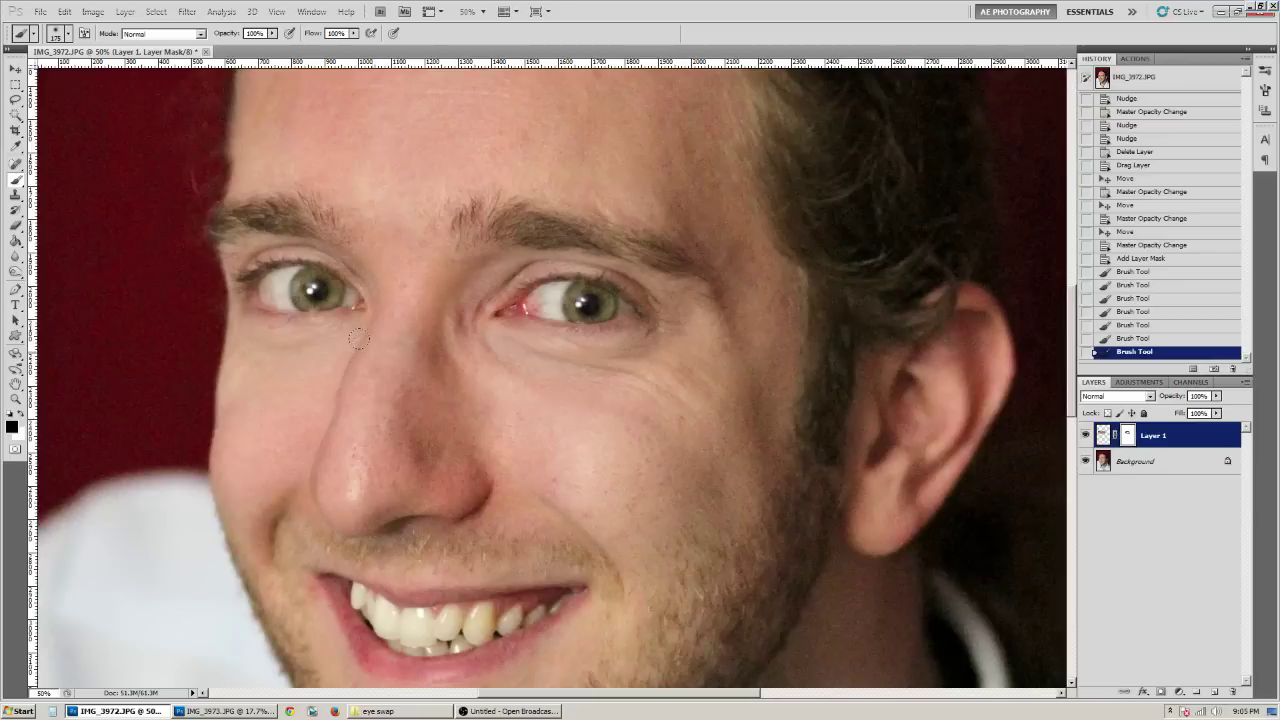
drag(225, 352, 188, 312)
mouse_move(199, 190)
mouse_down()
mouse_move(300, 127)
mouse_move(262, 133)
mouse_move(185, 210)
mouse_move(337, 200)
mouse_up()
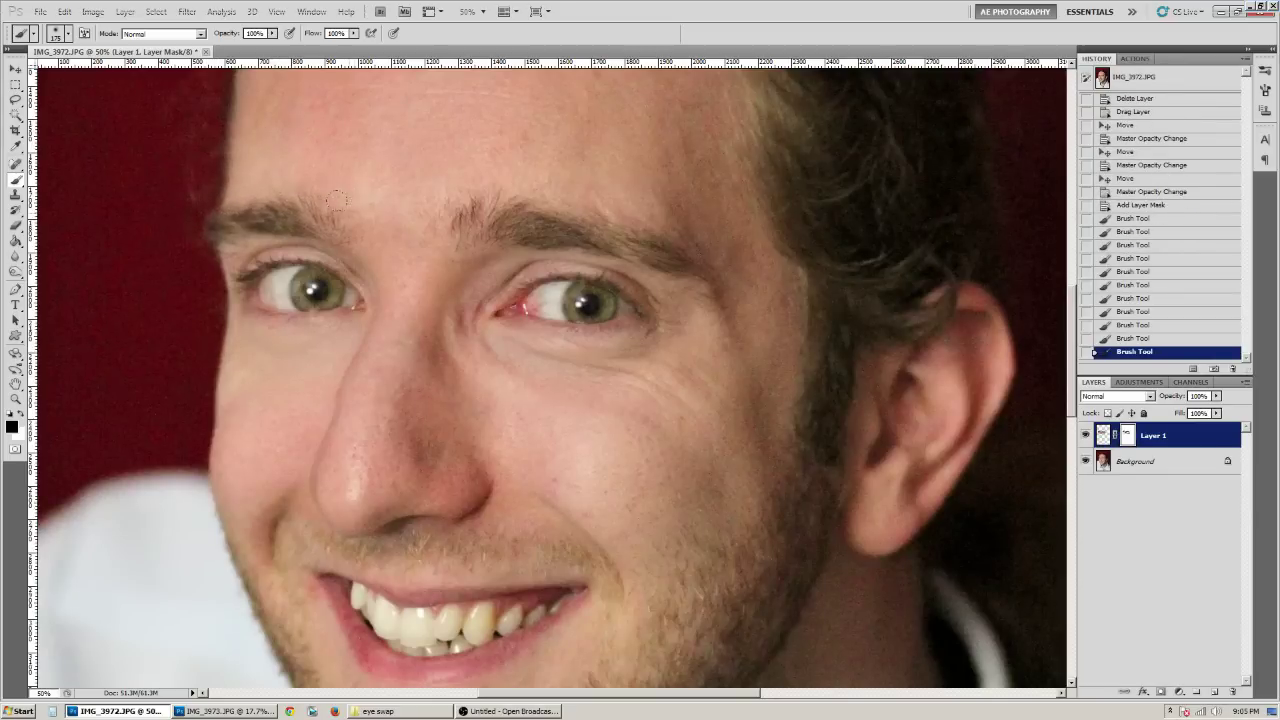
drag(150, 240, 123, 266)
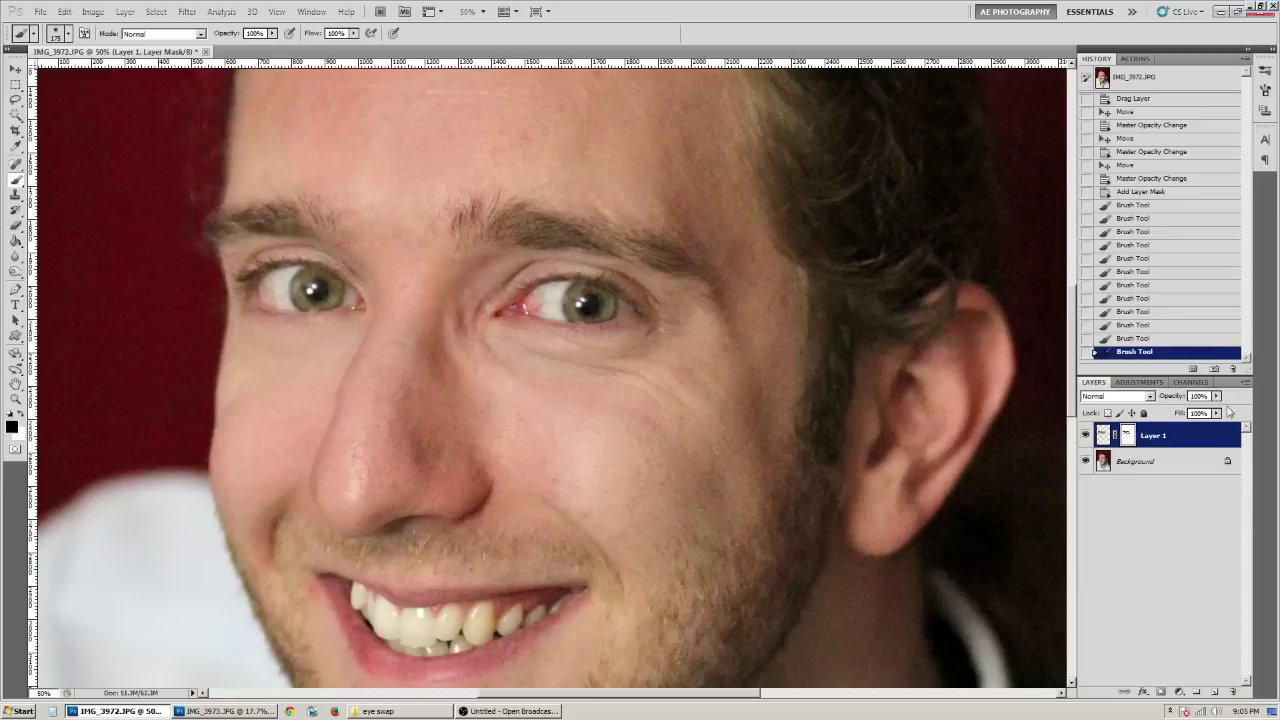
Step: Check the blend with Layer 1 hidden, then mask more edges near the eye, brow and nose
click(1085, 436)
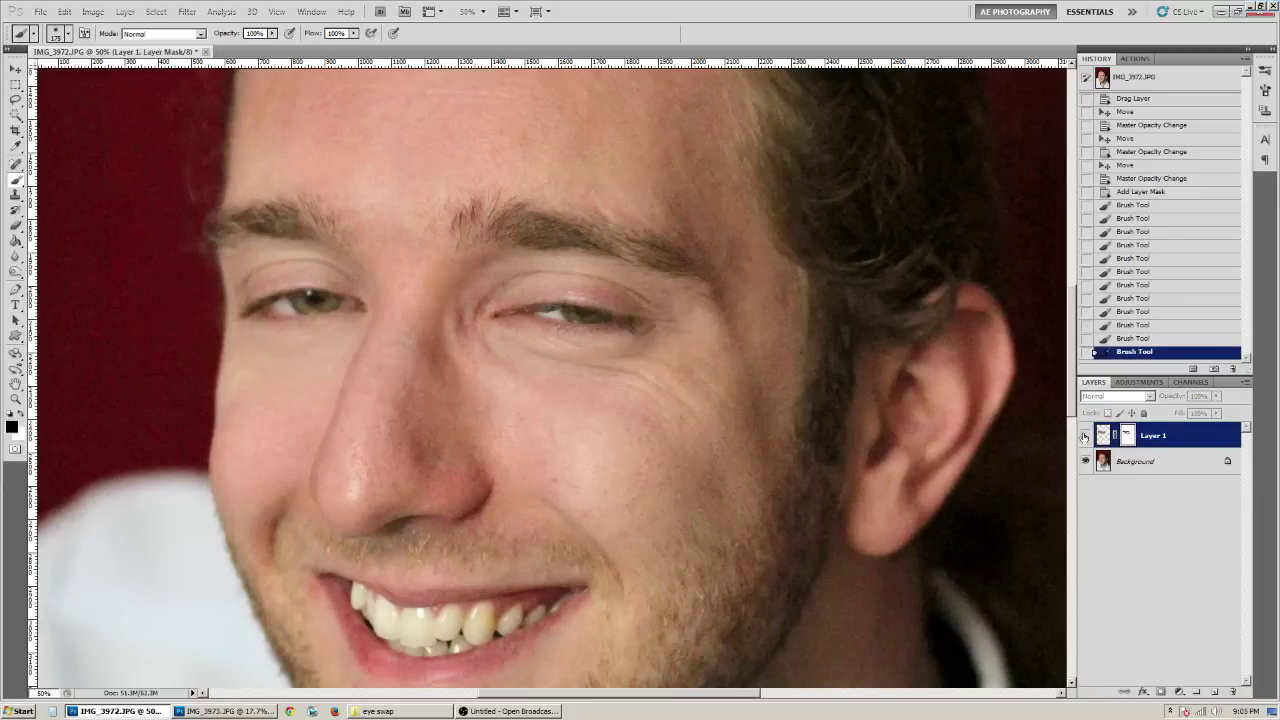
click(1085, 436)
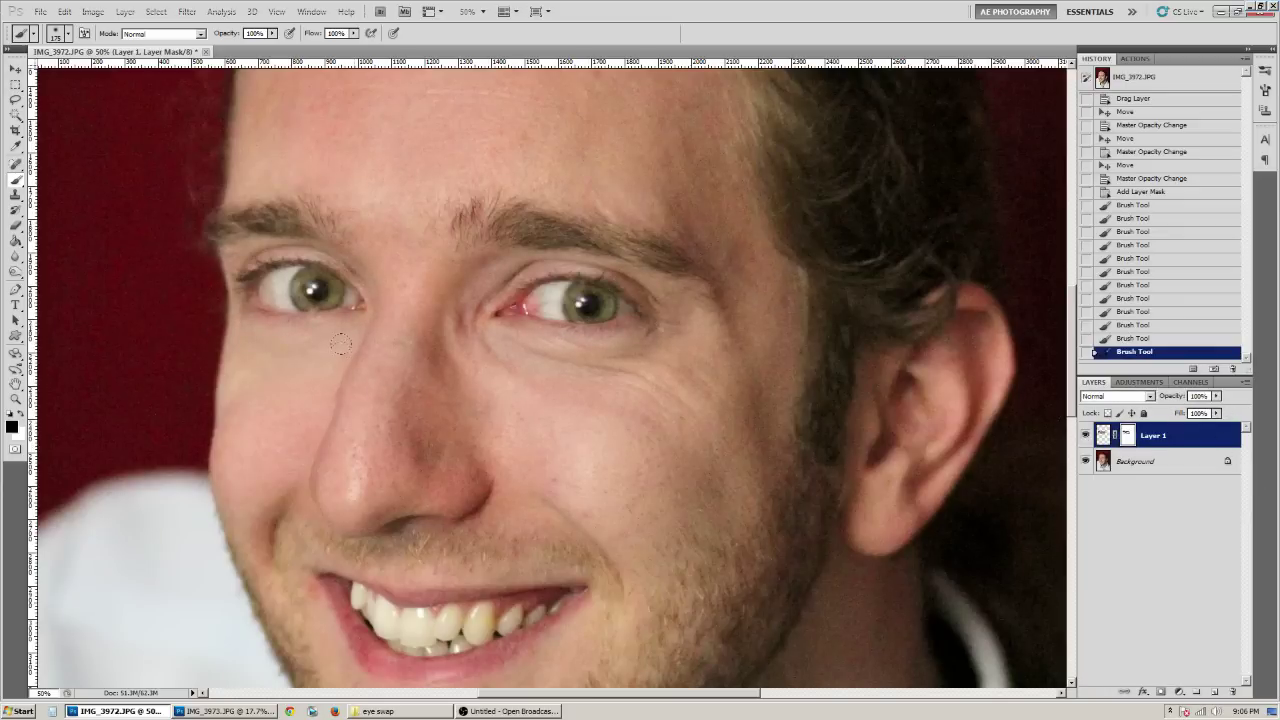
click(301, 455)
click(324, 392)
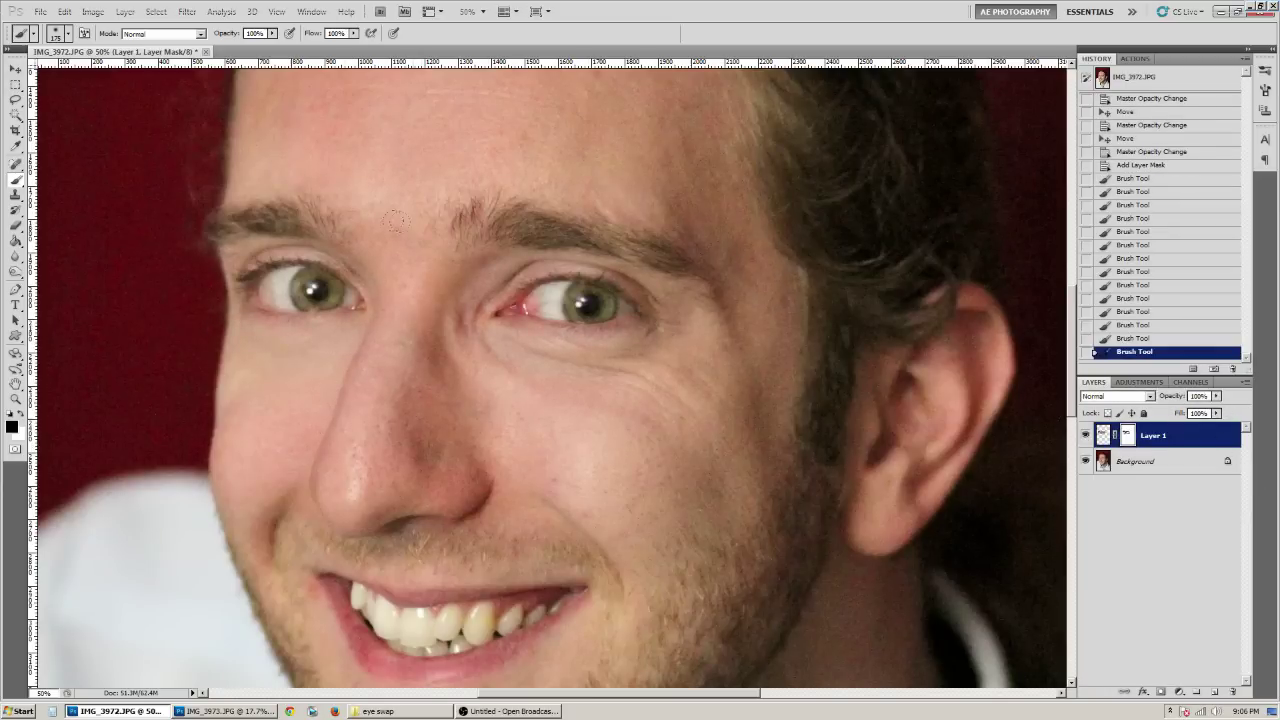
click(374, 315)
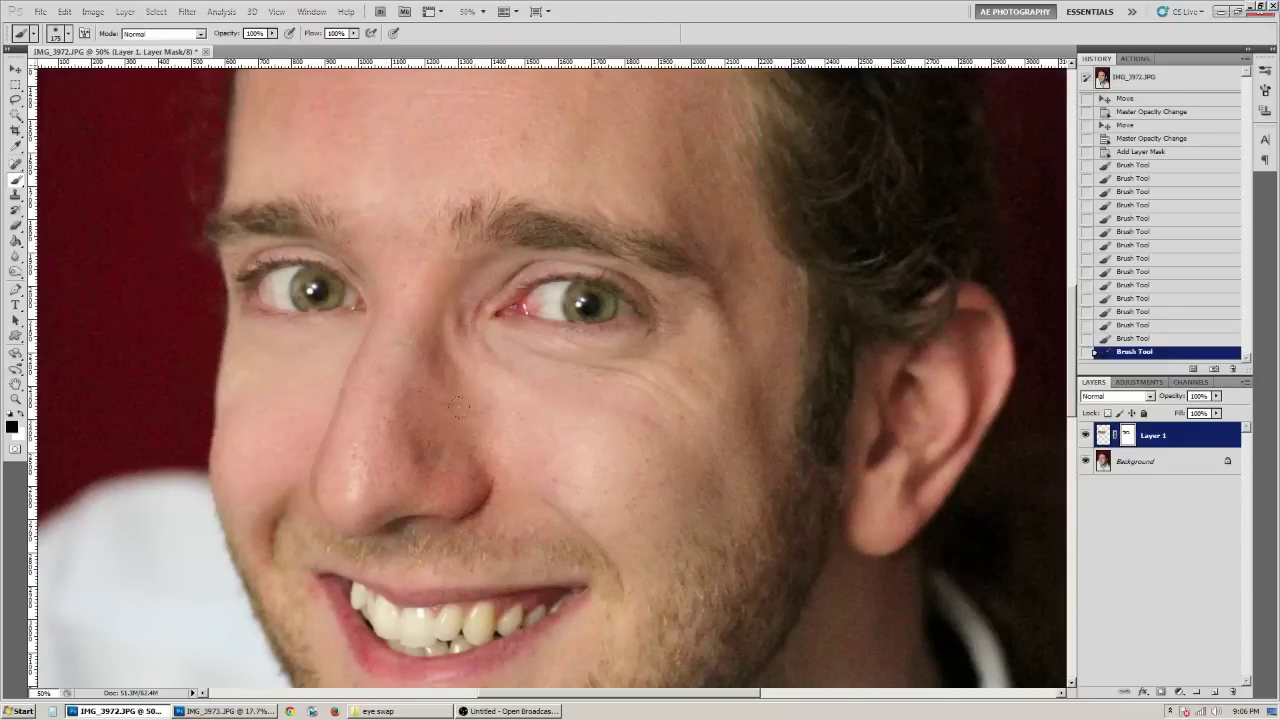
drag(396, 261, 424, 330)
click(424, 330)
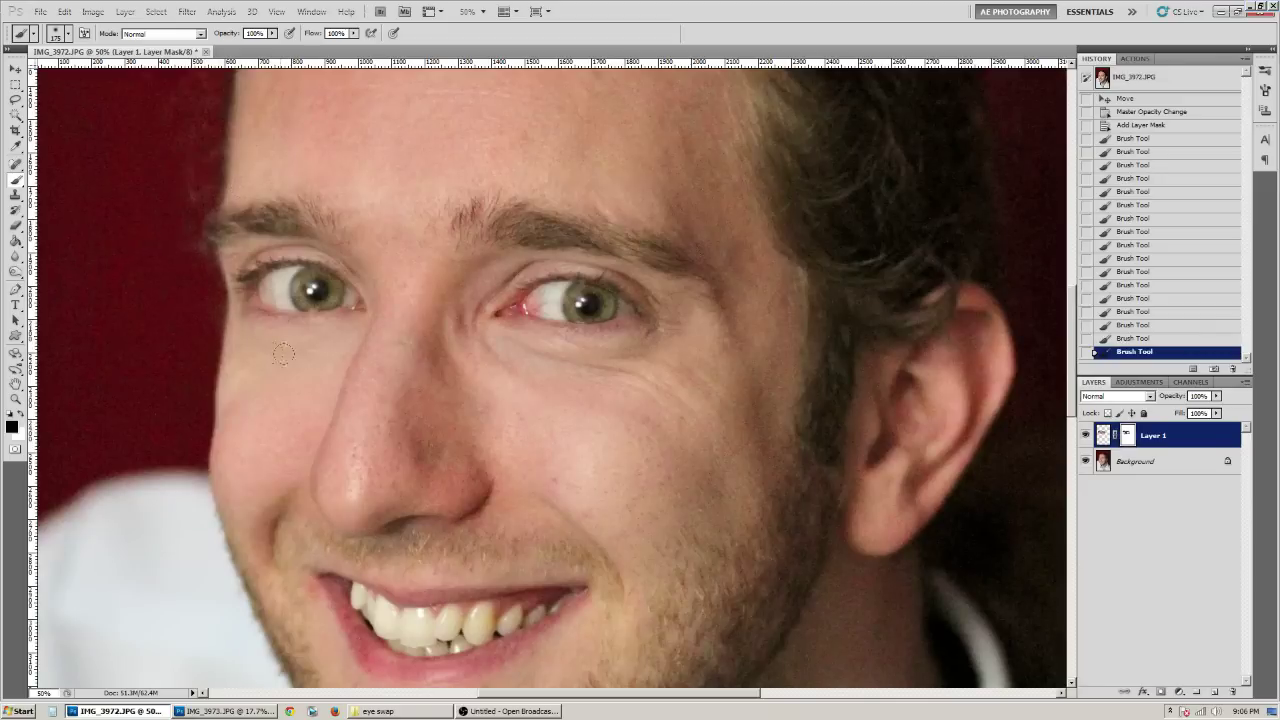
click(691, 304)
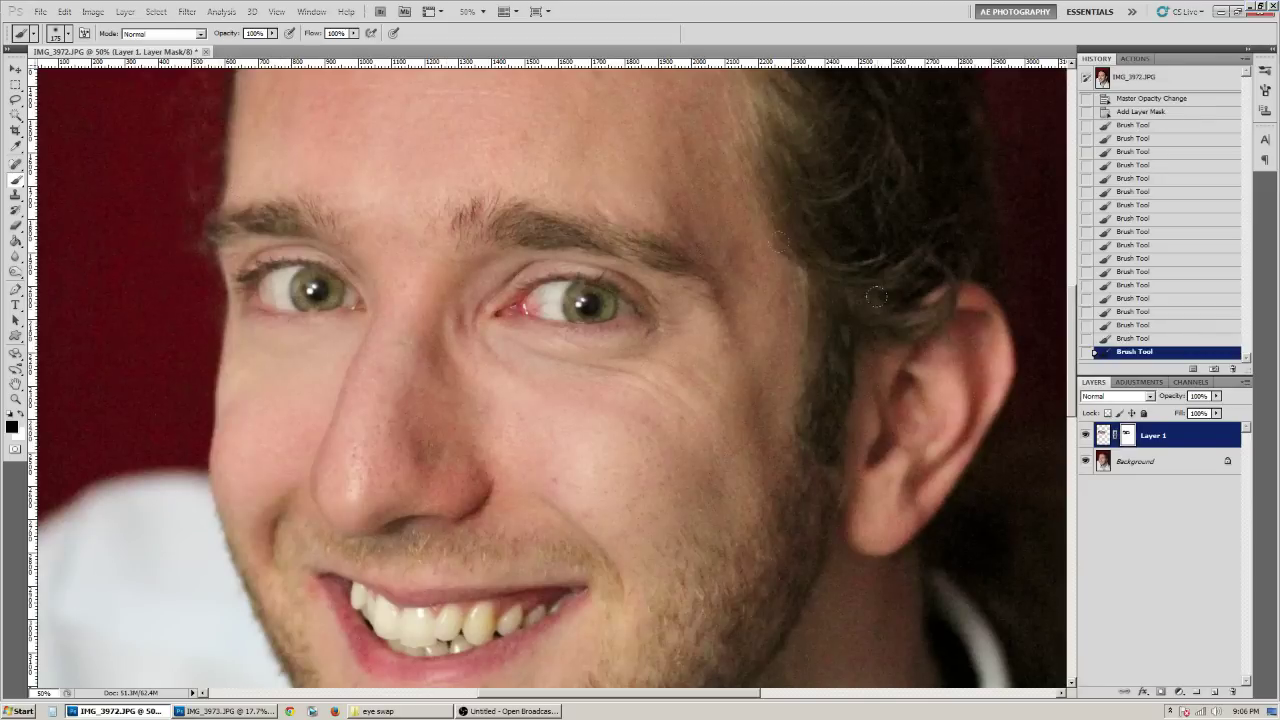
Step: Mask more of the edge toward the cheek, compare with Layer 1 hidden, and shrink the brush to 100
click(1086, 436)
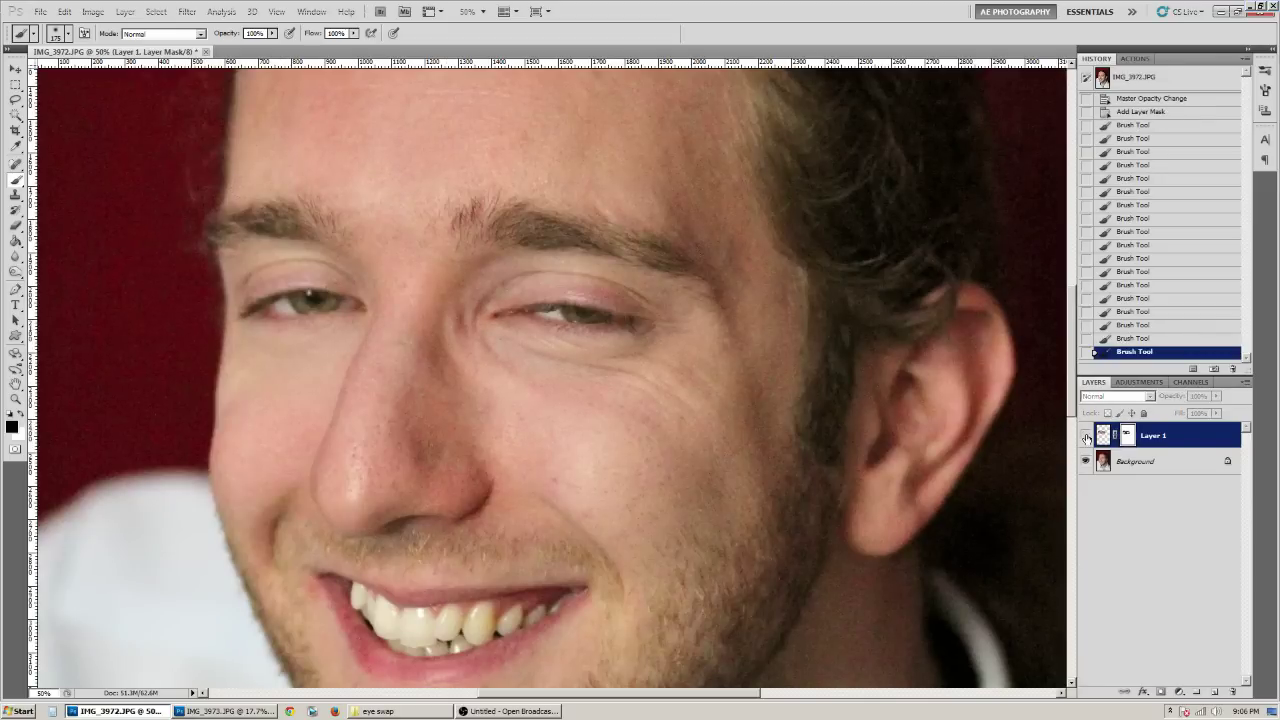
click(1086, 438)
click(714, 186)
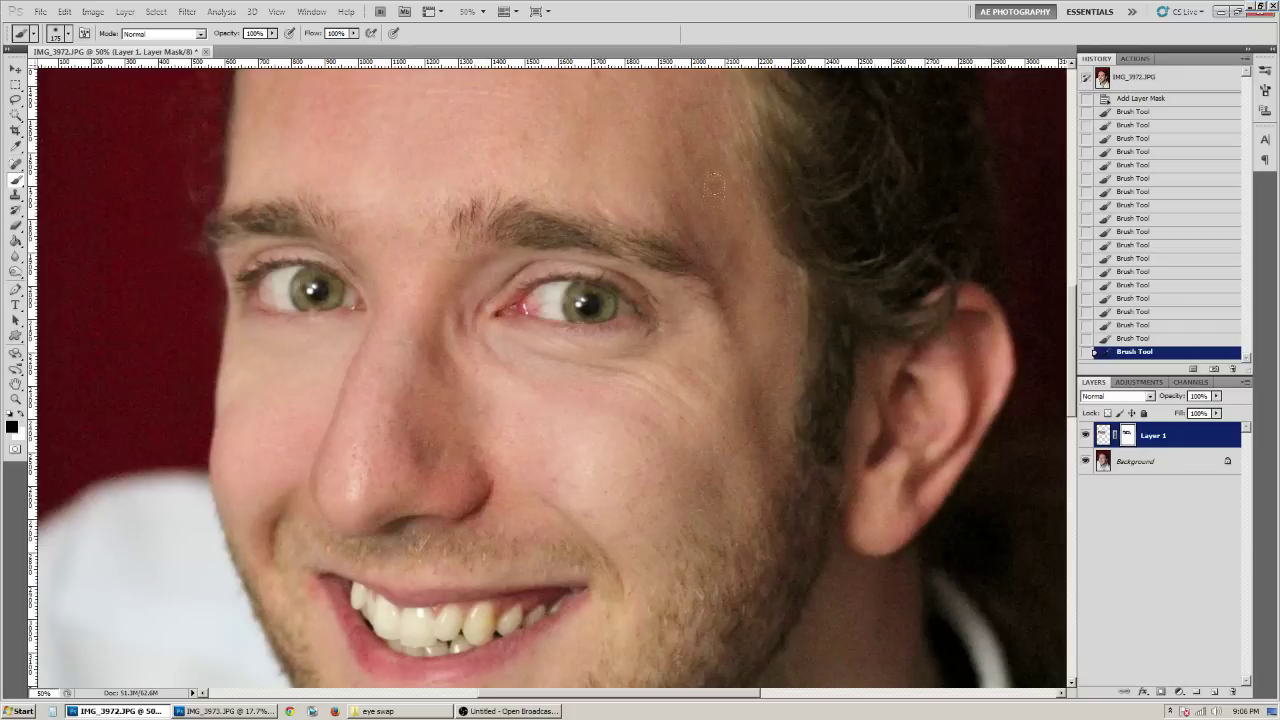
click(714, 186)
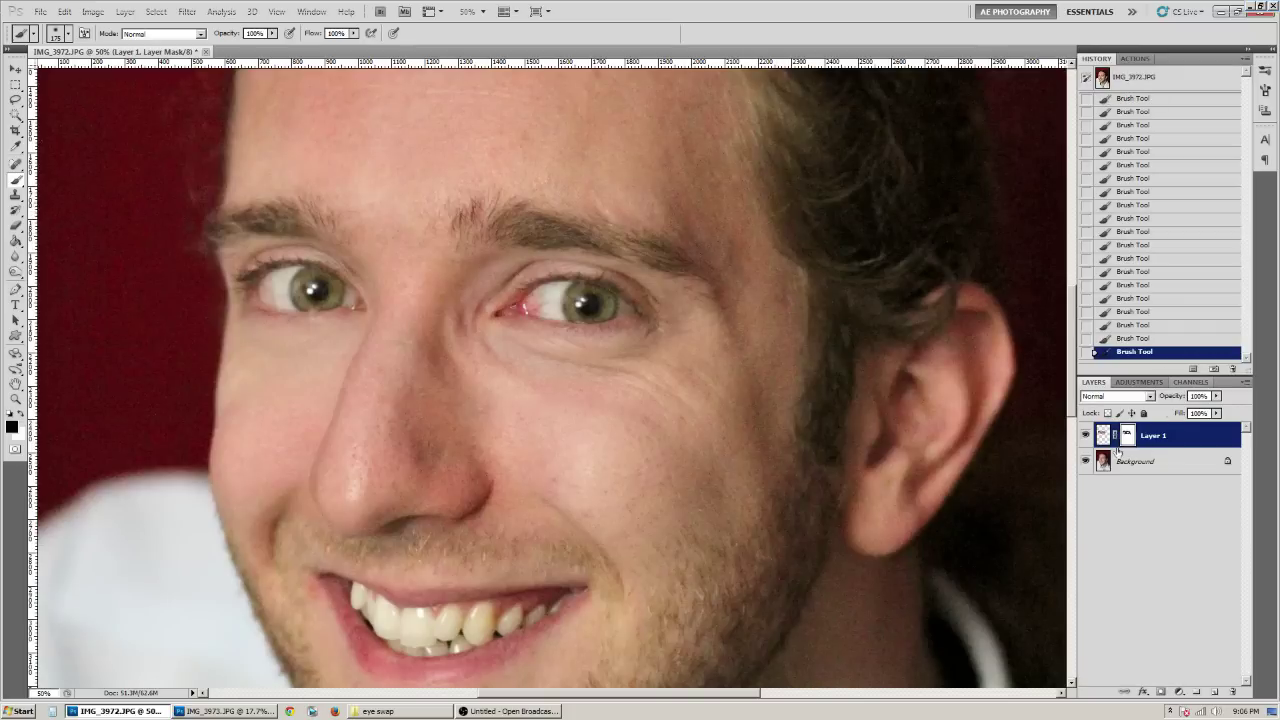
click(1085, 437)
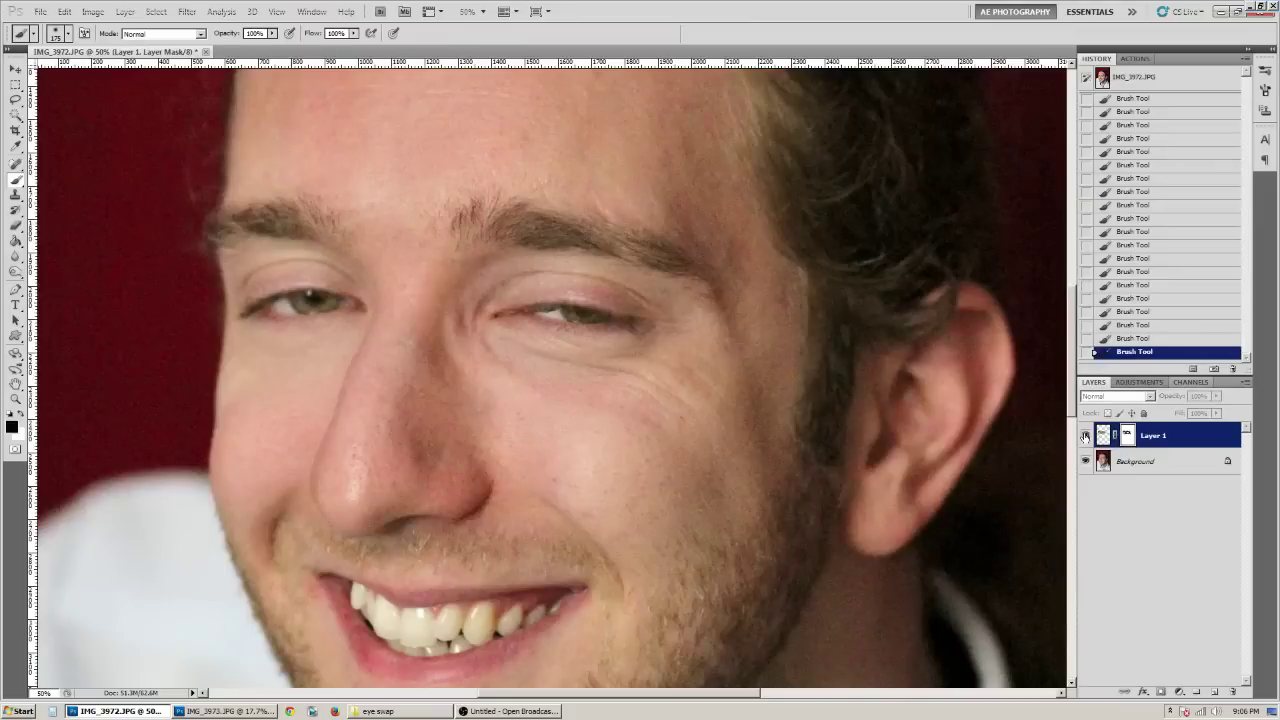
click(1085, 437)
click(1085, 437)
click(1085, 437)
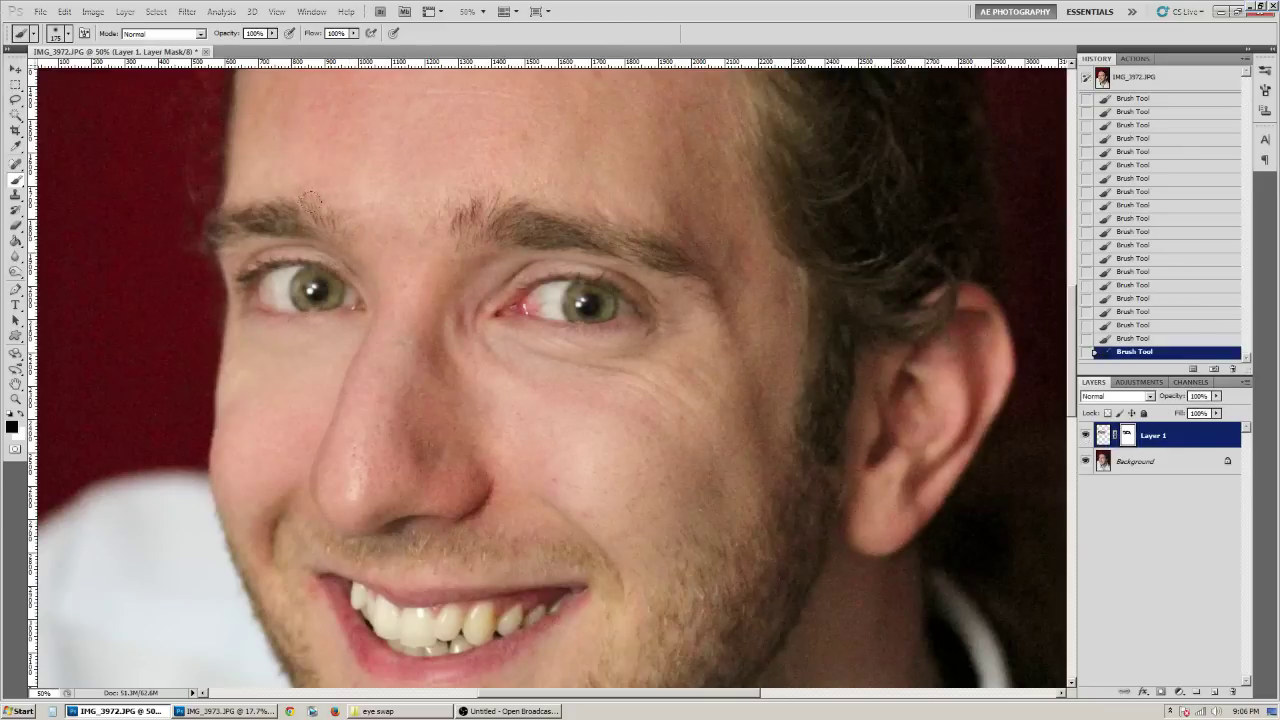
key(bracketleft)
key(bracketleft)
key(bracketleft)
click(1085, 437)
Step: Zoom out to 25% to see the full portrait and toggle Layer 1 to compare before and after
click(1085, 437)
key(ctrl+minus)
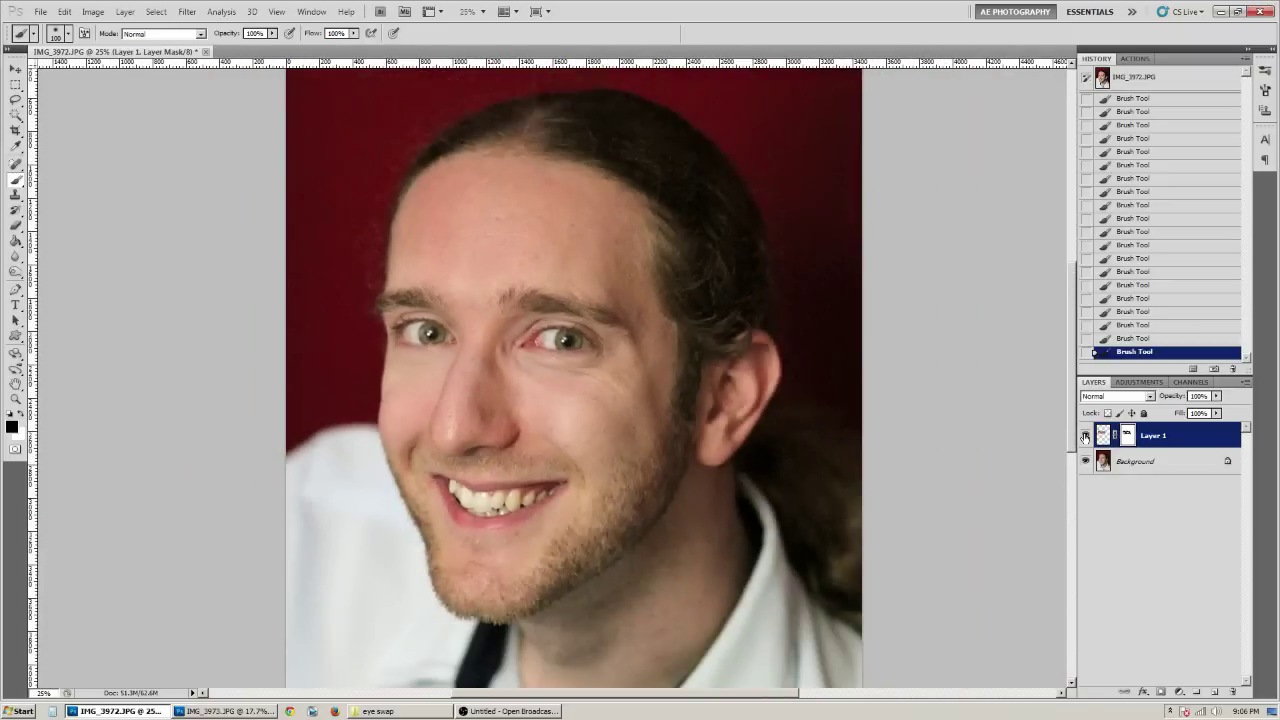
click(1085, 437)
click(1085, 437)
click(1085, 437)
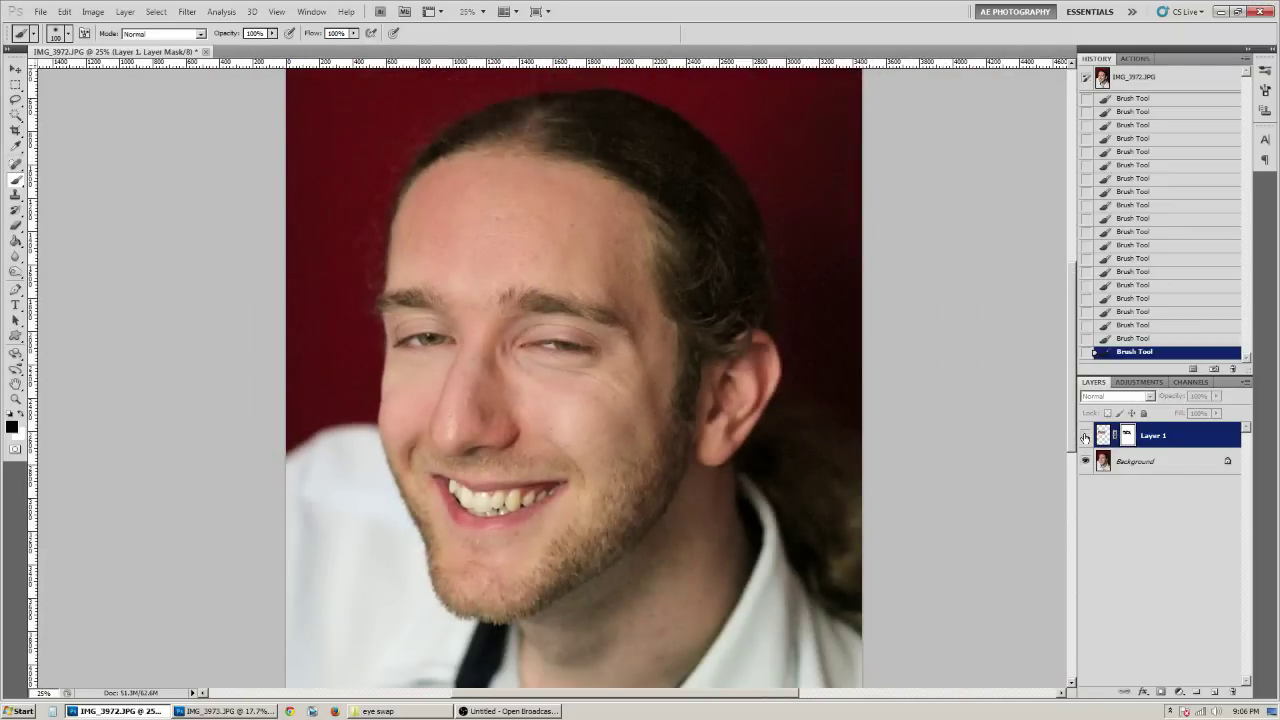
click(1085, 437)
click(1085, 437)
click(1085, 437)
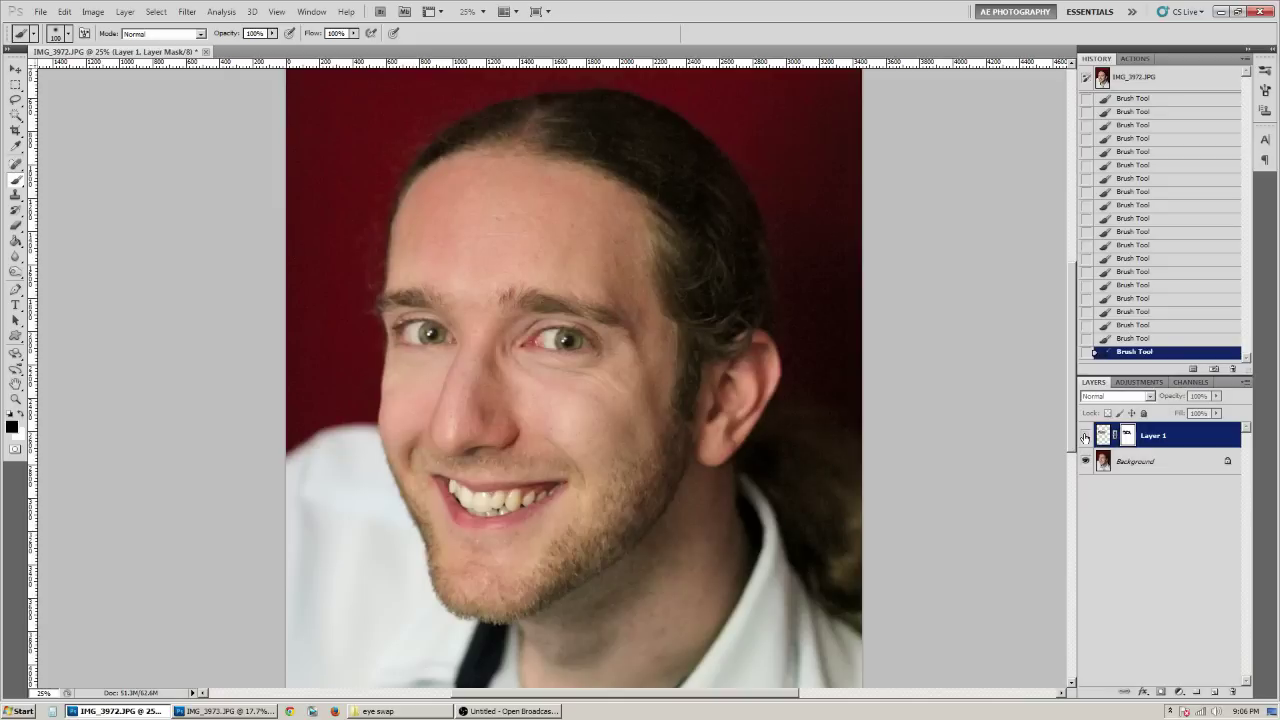
click(1085, 437)
click(1085, 437)
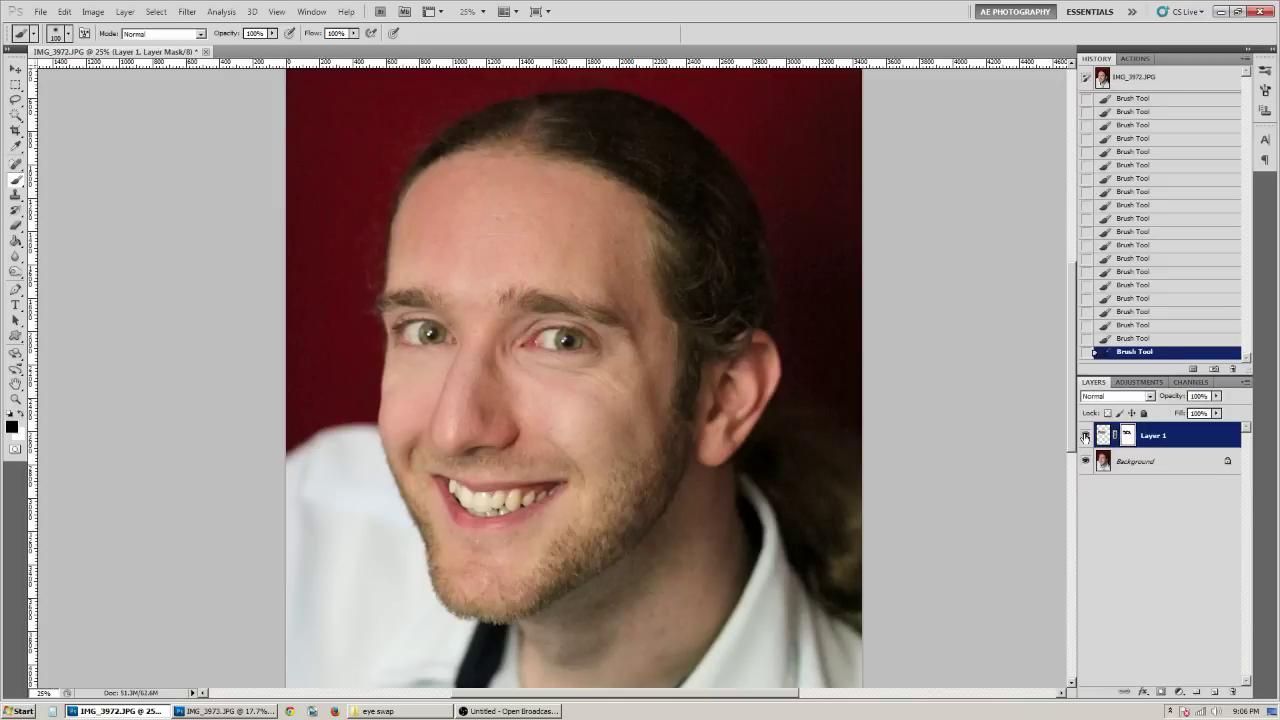